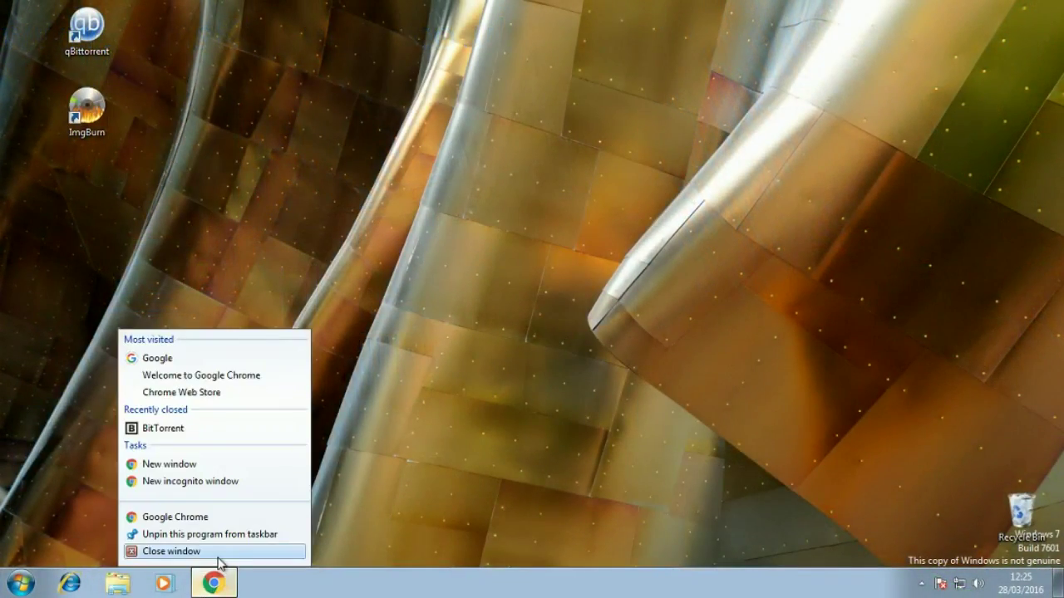
# Step: Close the current Chrome window, open a fresh one and search Google for "linux mint"
pyautogui.click(218, 553)
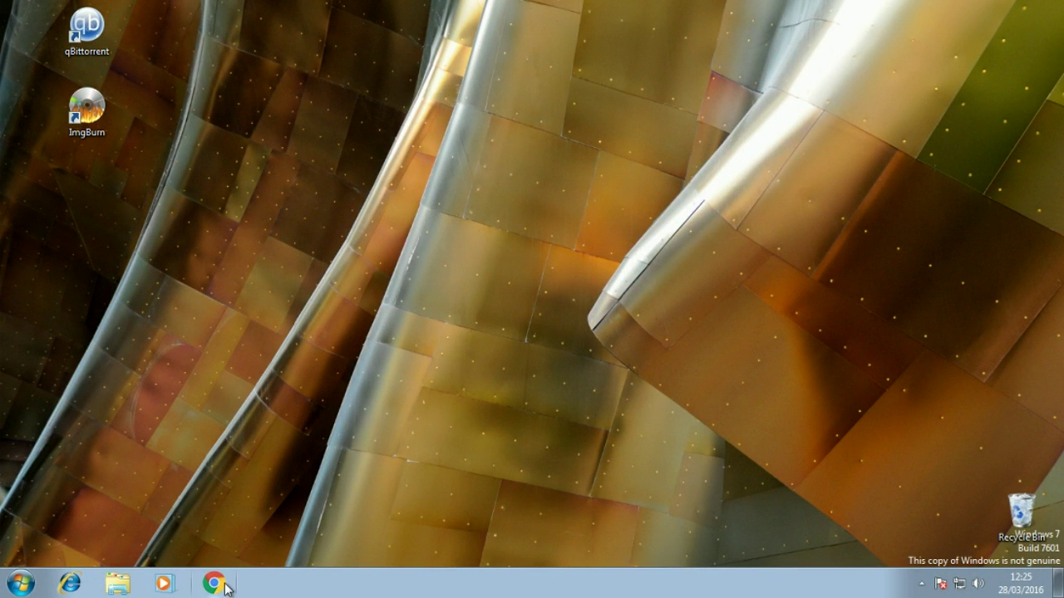
pyautogui.click(223, 585)
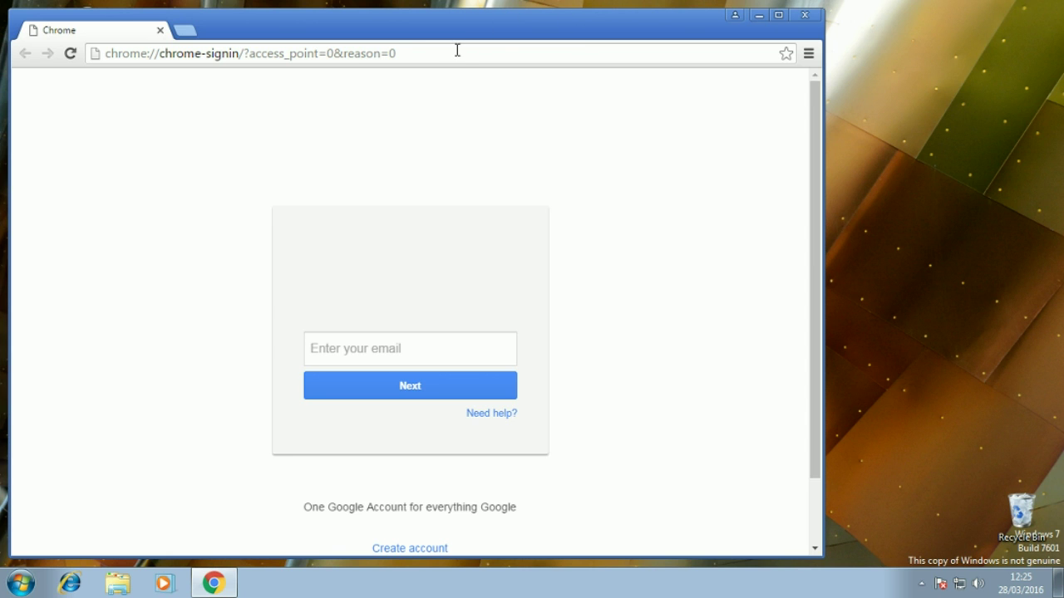
pyautogui.click(457, 51)
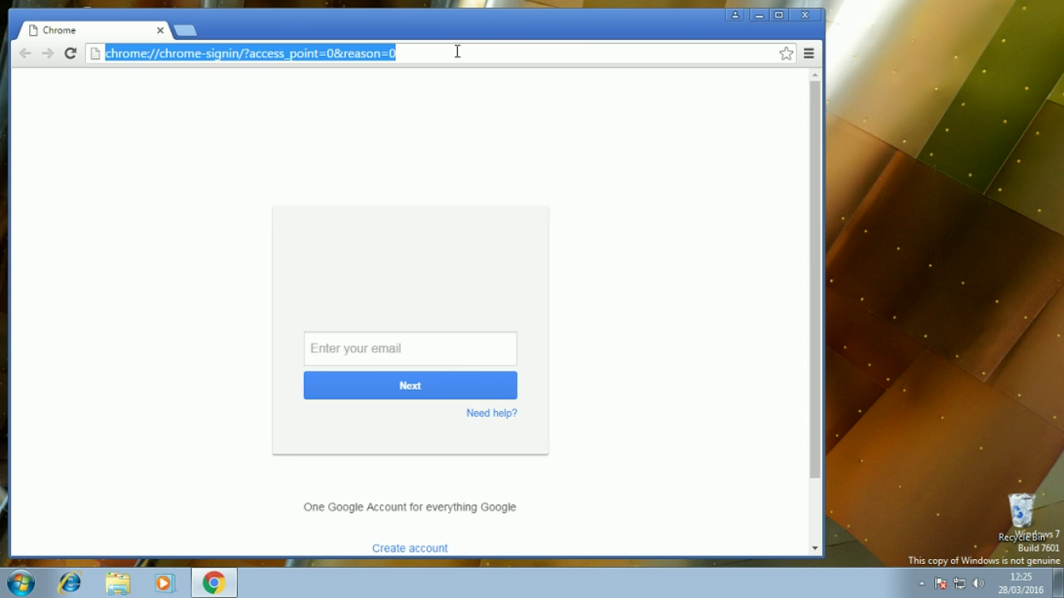
pyautogui.write('linux')
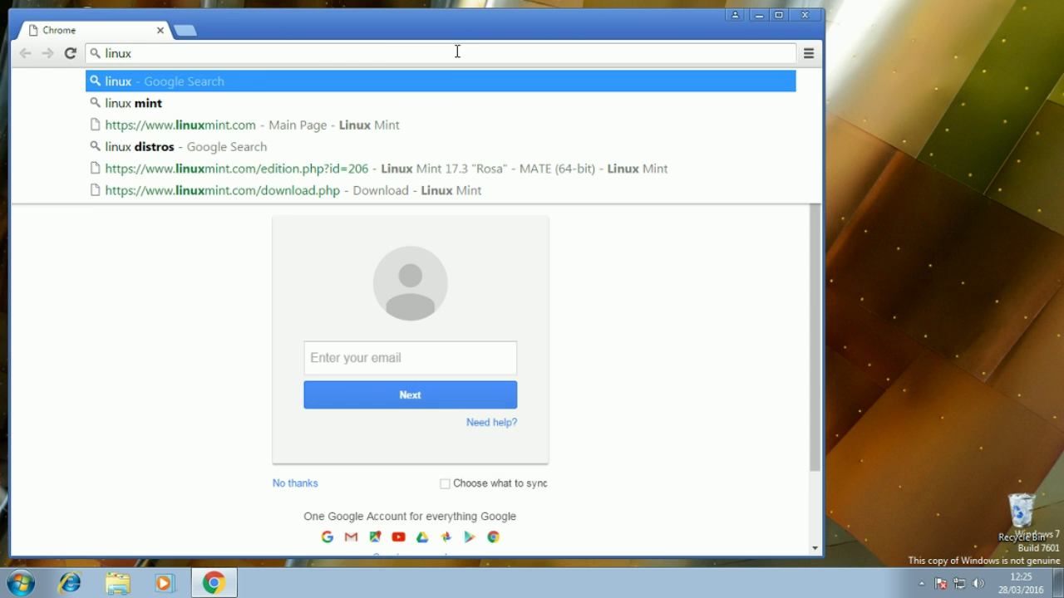
pyautogui.press('Down')
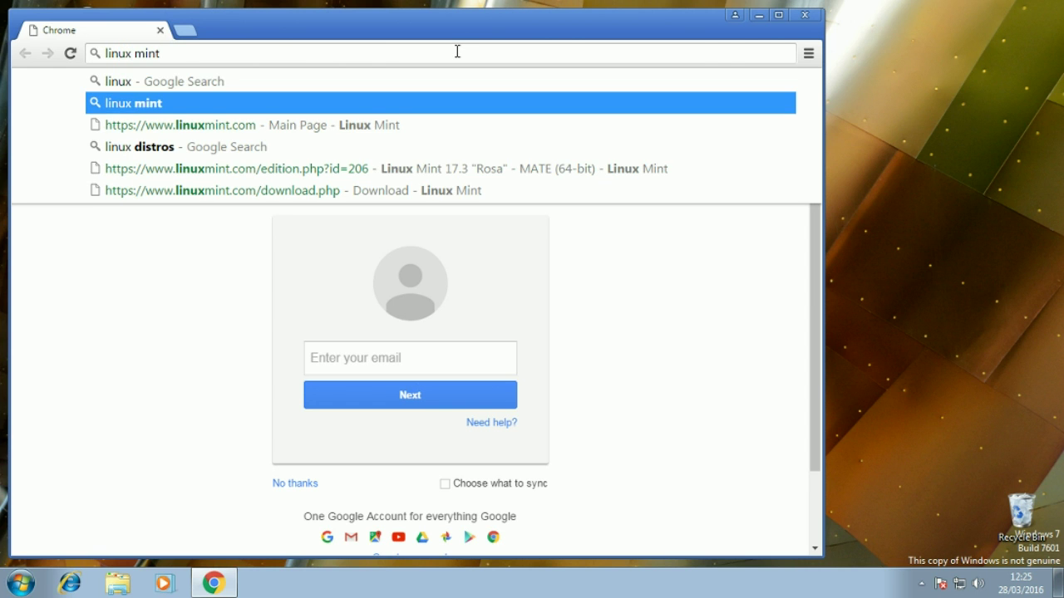
pyautogui.press('Return')
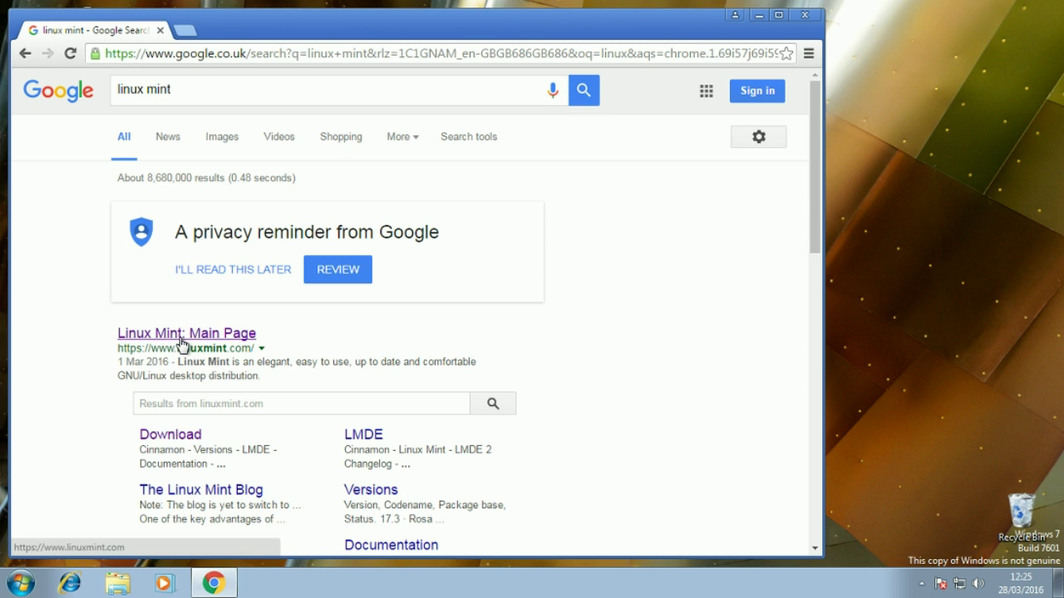
# Step: Open the official Linux Mint site from the results in a maximized window and go to its download page
pyautogui.click(181, 341)
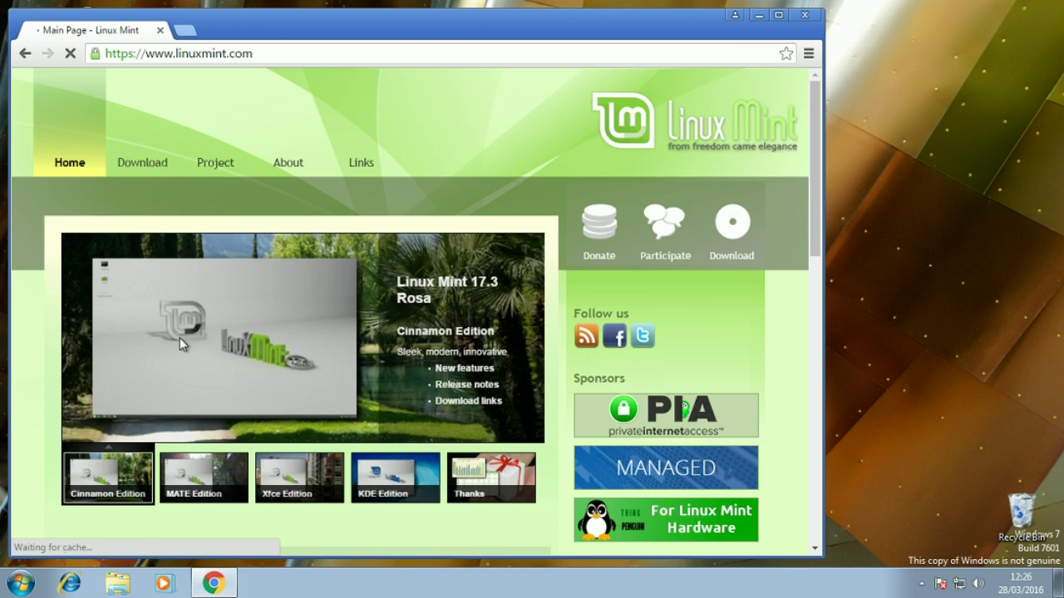
pyautogui.click(779, 14)
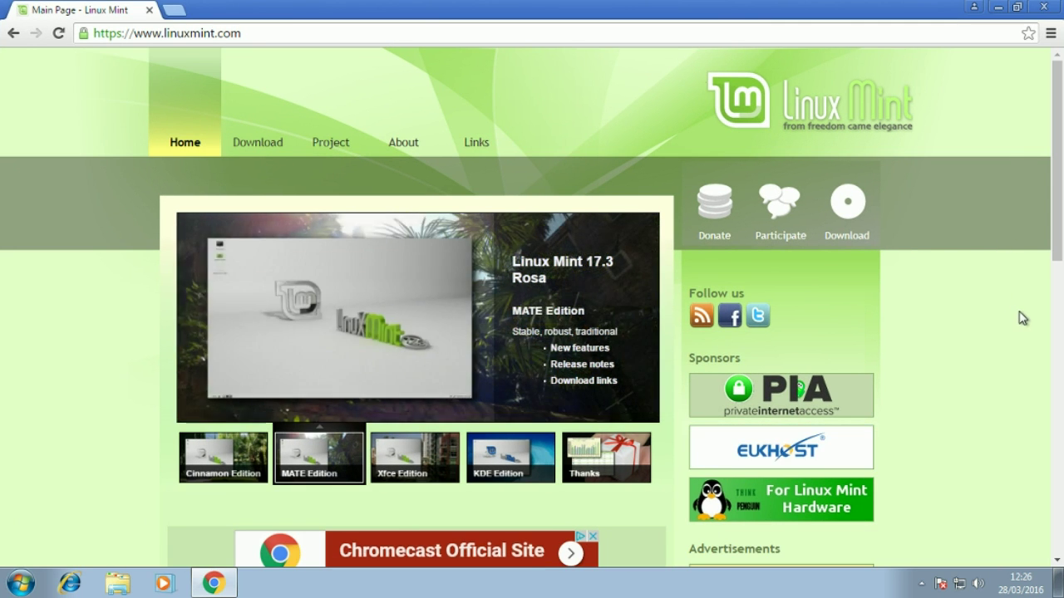
pyautogui.click(852, 206)
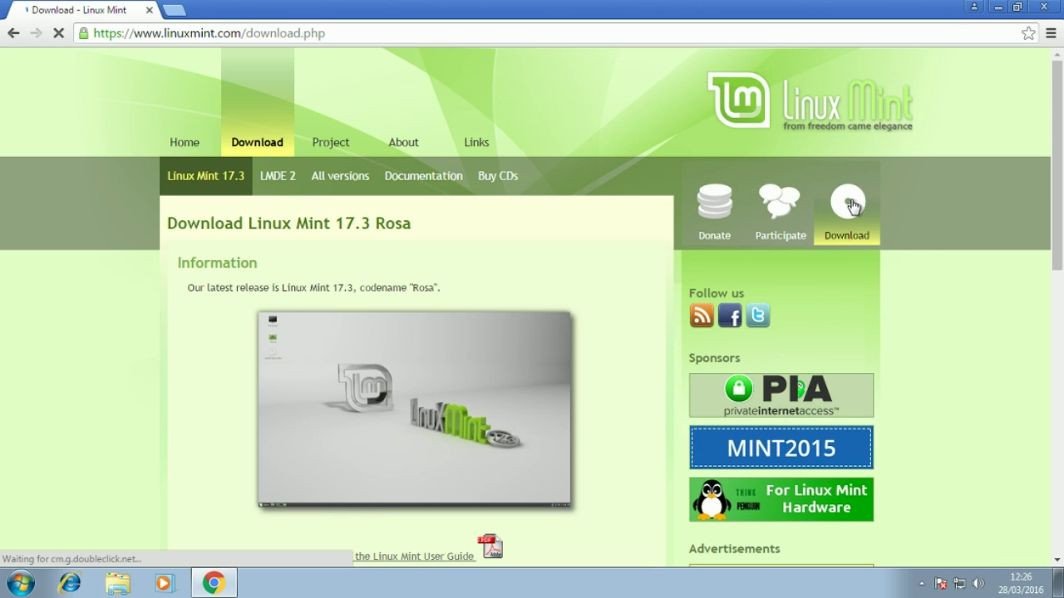
# Step: Find the MATE 64-bit edition of Linux Mint 17.3 Rosa and download its torrent file
pyautogui.scroll(-1, 552, 343)
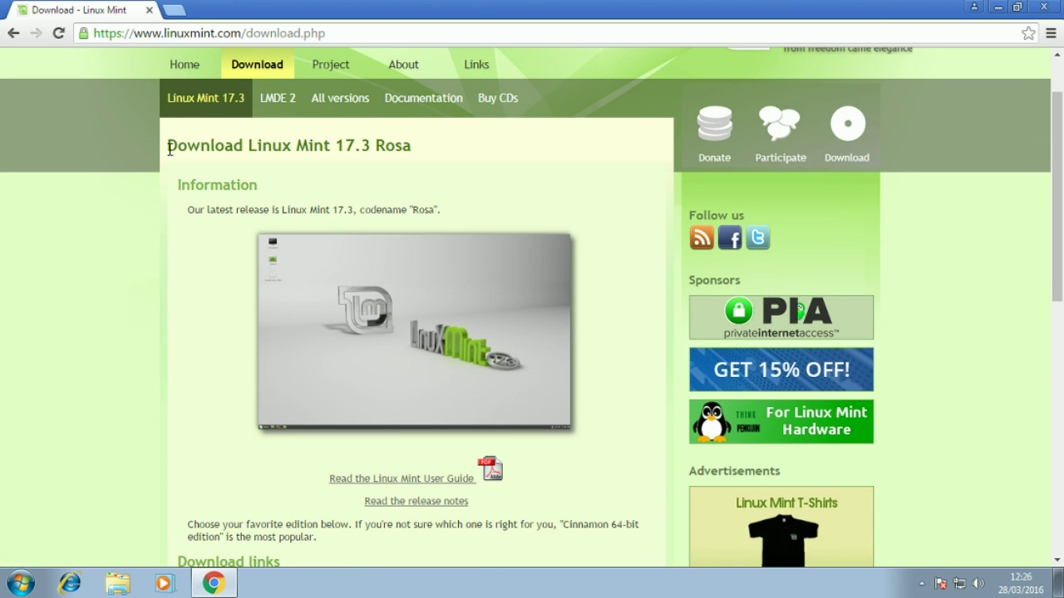
pyautogui.moveTo(174, 148); pyautogui.dragTo(359, 147)
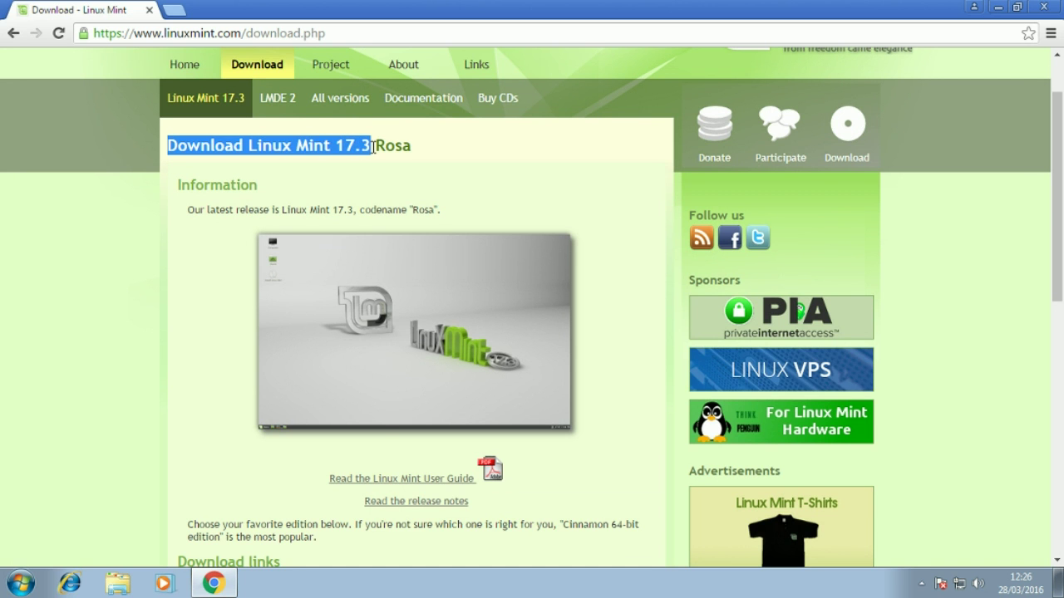
pyautogui.scroll(-4, 432, 200)
pyautogui.scroll(-3, 520, 208)
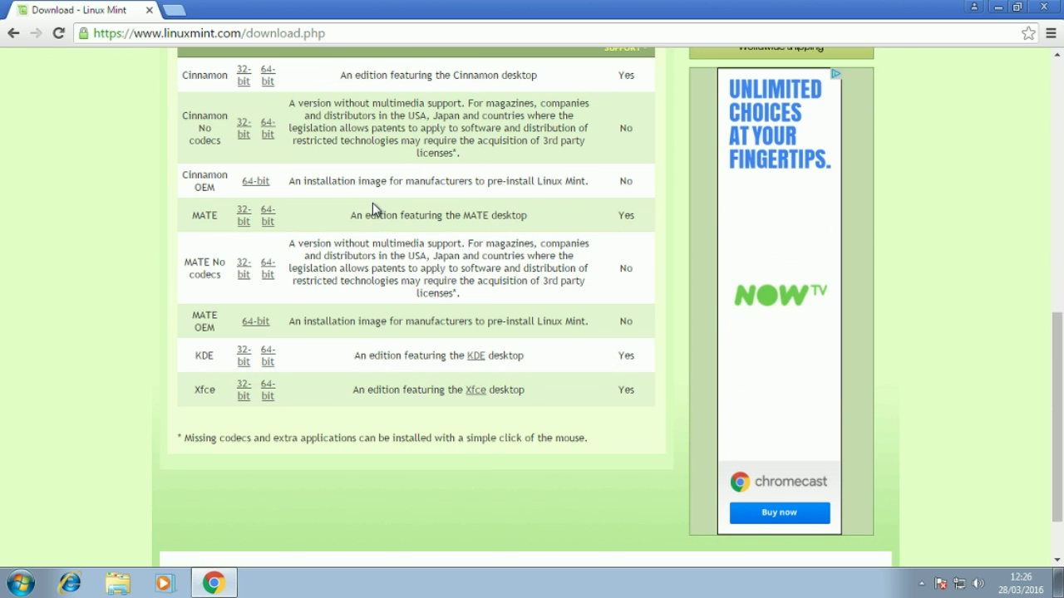
pyautogui.scroll(1, 372, 209)
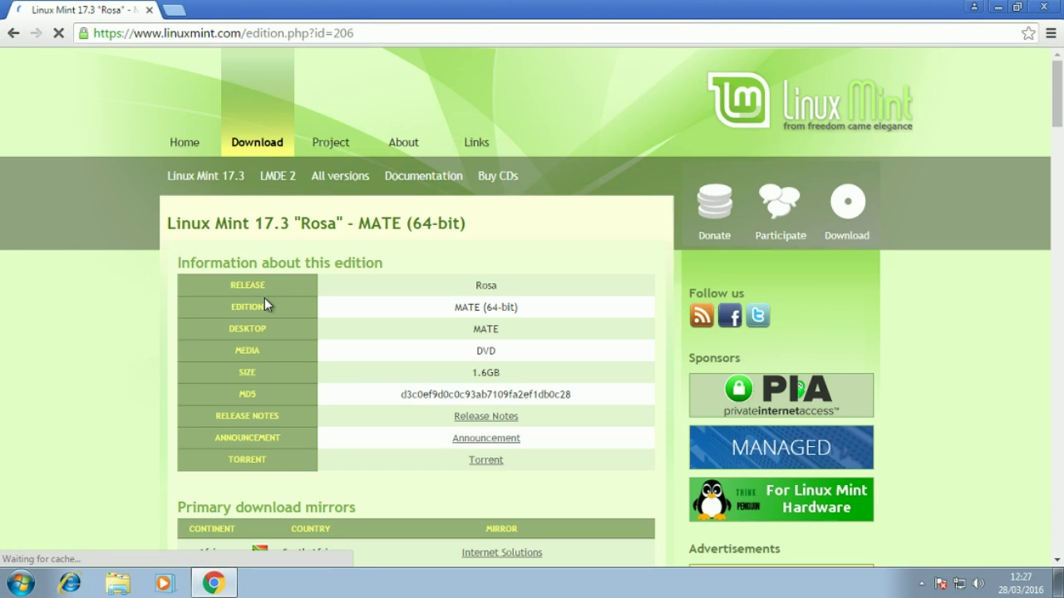
pyautogui.scroll(-2, 265, 299)
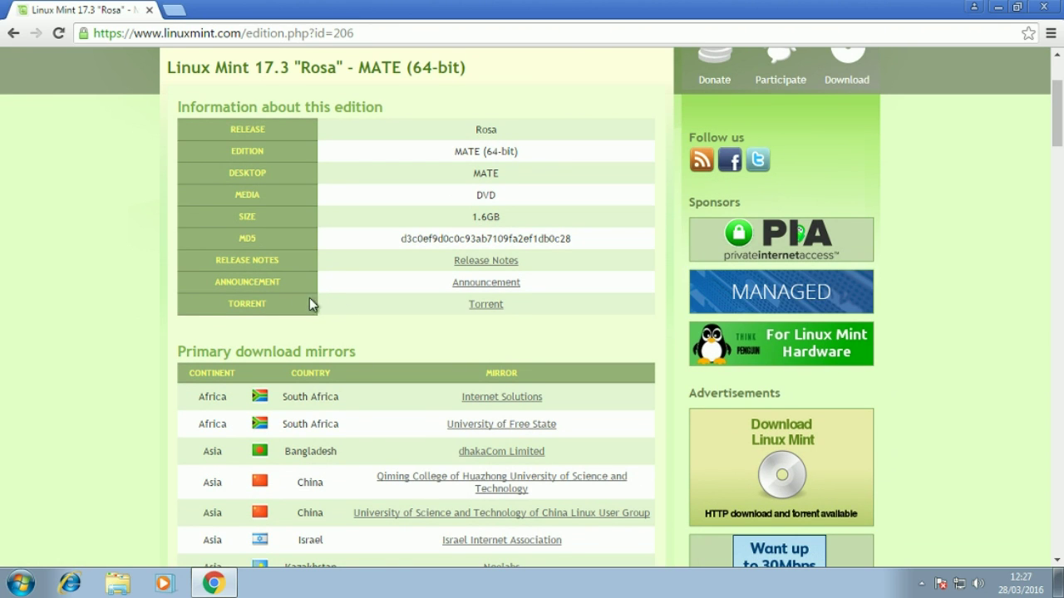
pyautogui.click(480, 305)
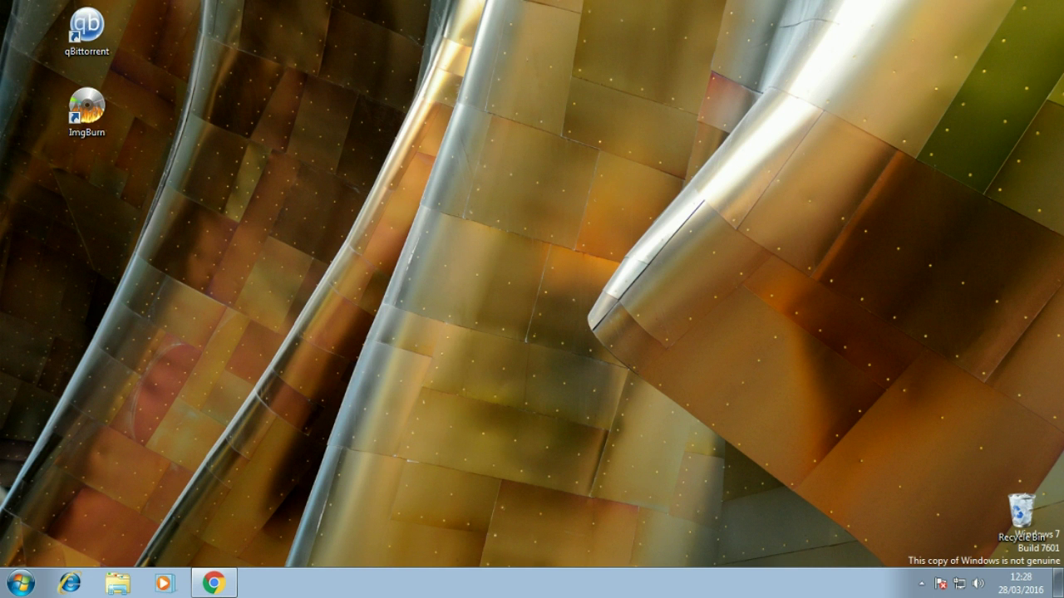
# Step: Return to Chrome and search Google for "qbittorrent" in a new tab
pyautogui.click(221, 590)
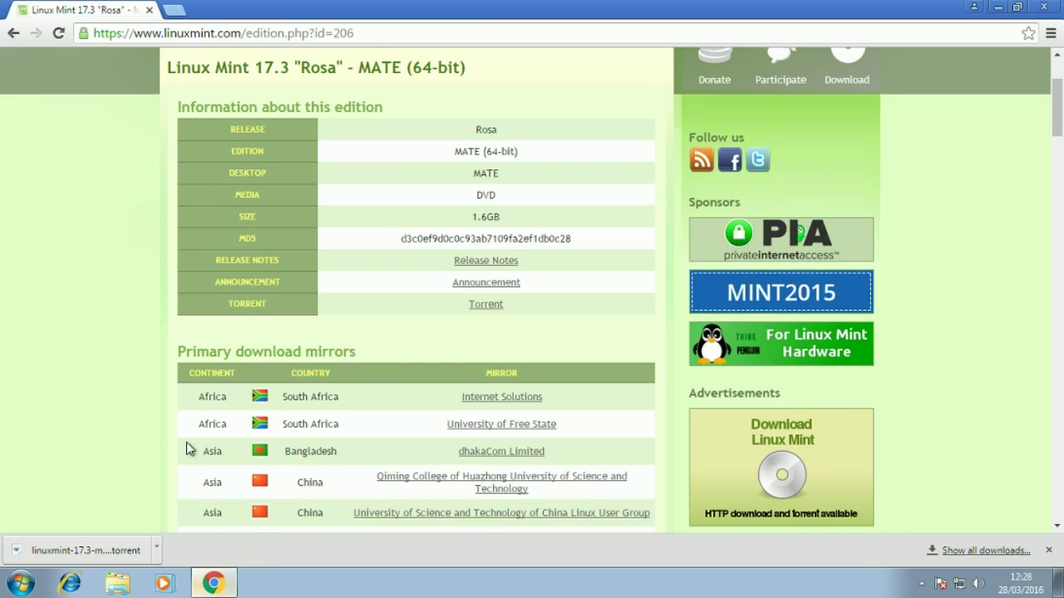
pyautogui.click(171, 11)
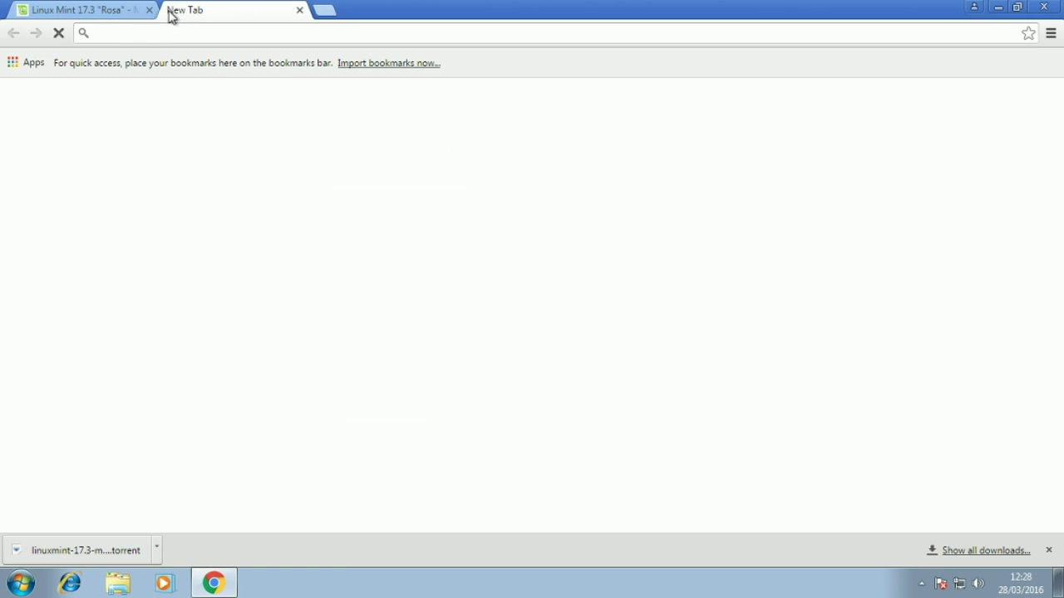
pyautogui.write('qbi')
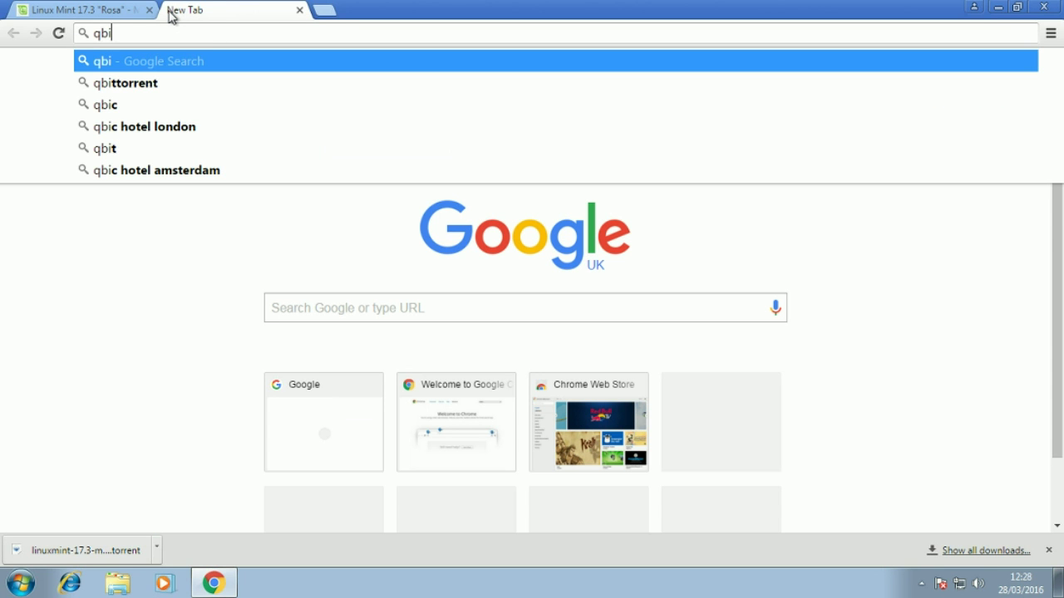
pyautogui.press('Down')
pyautogui.press('Return')
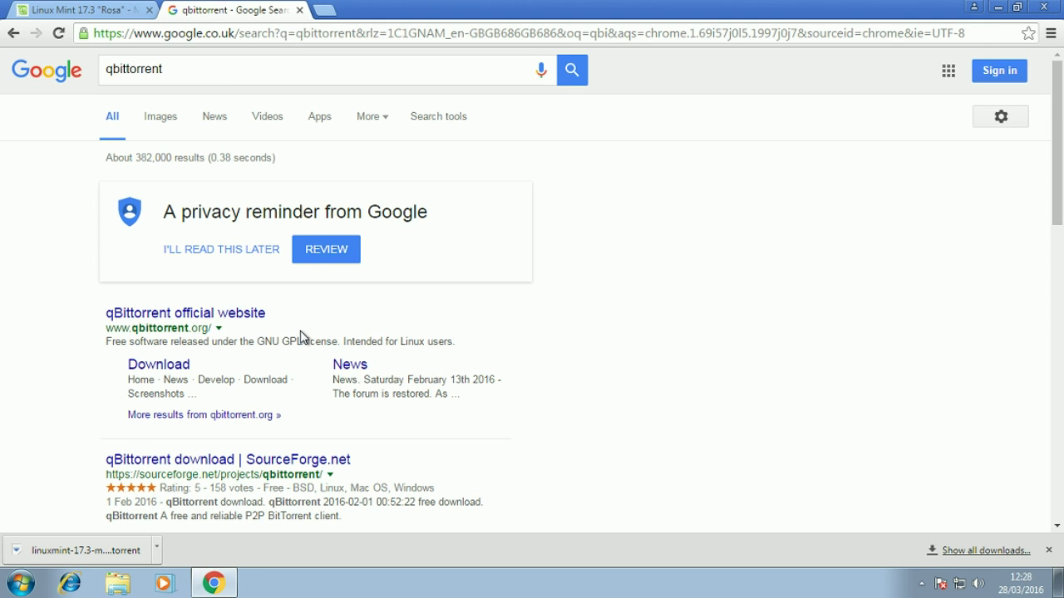
# Step: Open the official qBittorrent website's download page and look over the Windows installer links
pyautogui.click(216, 316)
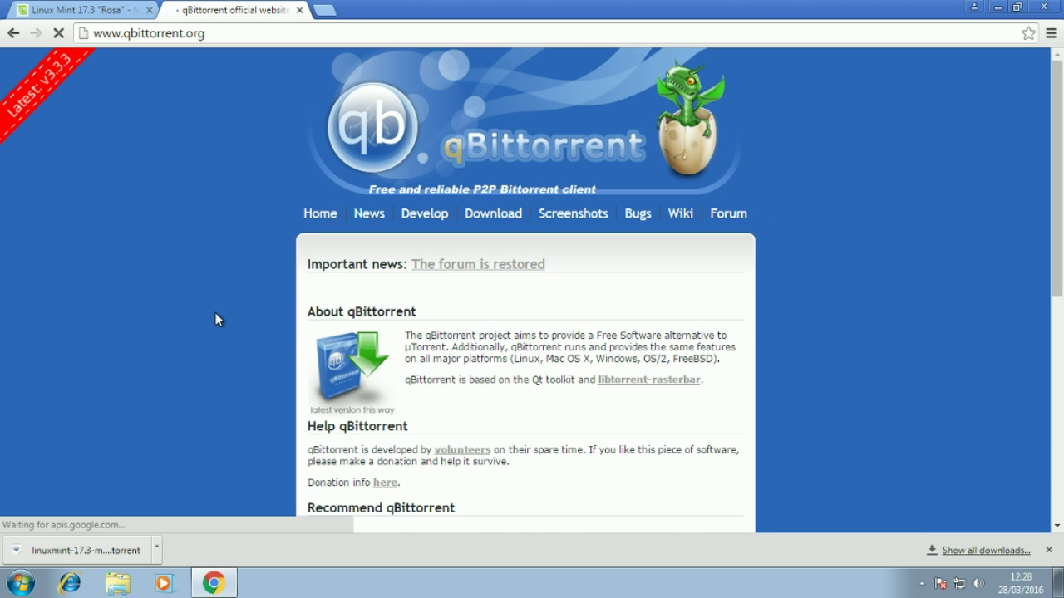
pyautogui.click(507, 221)
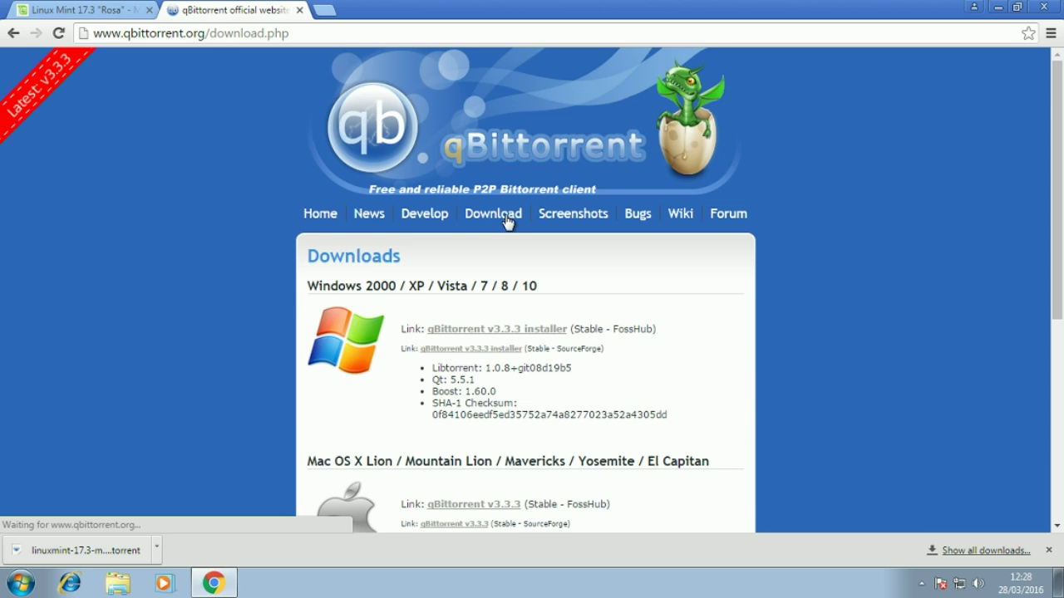
pyautogui.scroll(-1, 852, 351)
pyautogui.scroll(-2, 851, 351)
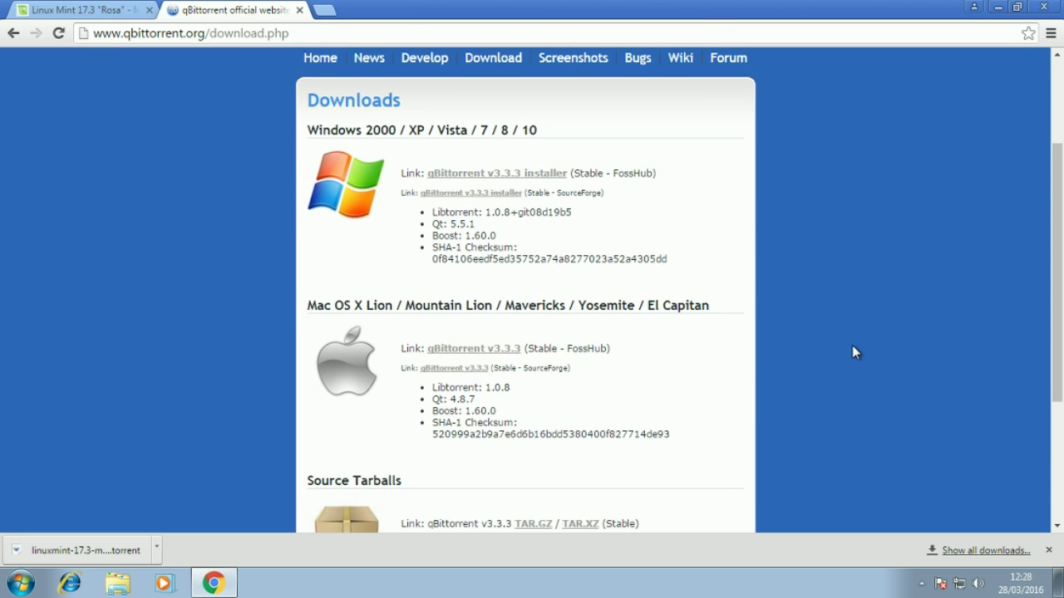
pyautogui.scroll(1, 852, 345)
pyautogui.moveTo(307, 134); pyautogui.dragTo(376, 129)
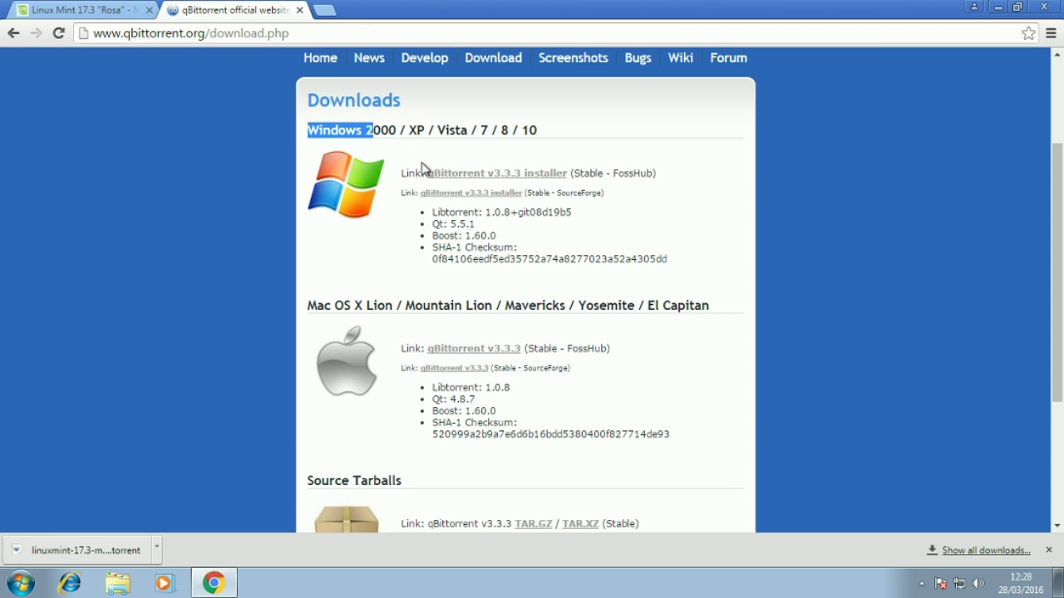
# Step: Search Google for "imgburn" in a new tab and view the download mirrors on the official ImgBurn website
pyautogui.click(326, 11)
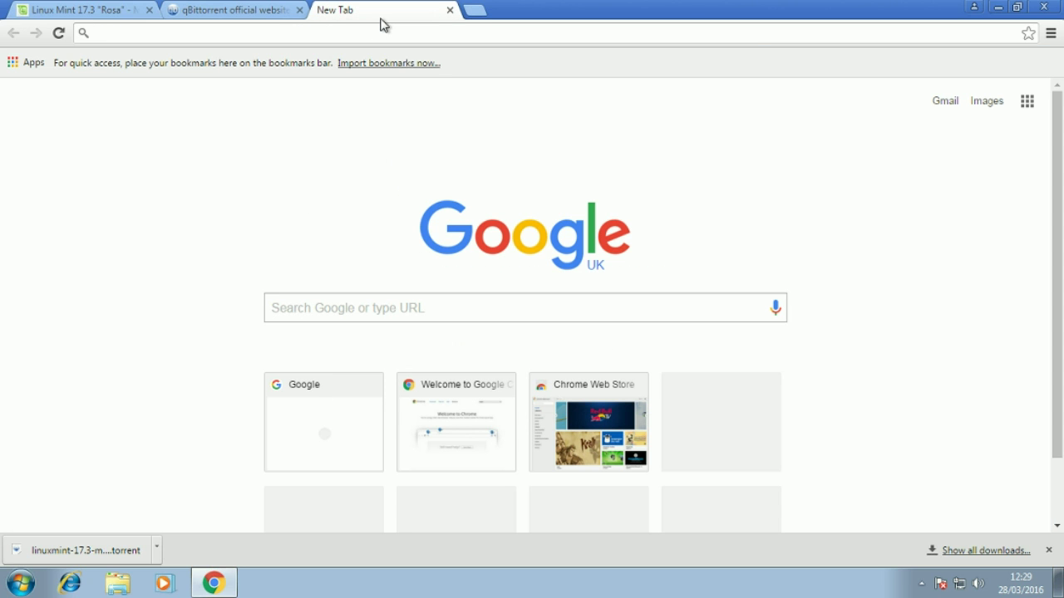
pyautogui.write('imgburn')
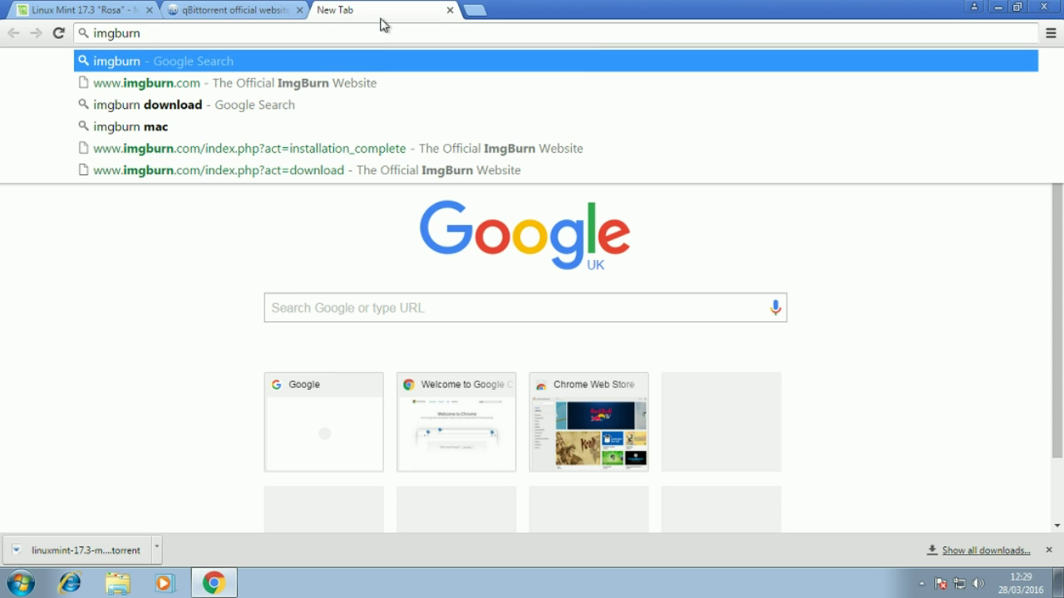
pyautogui.press('Return')
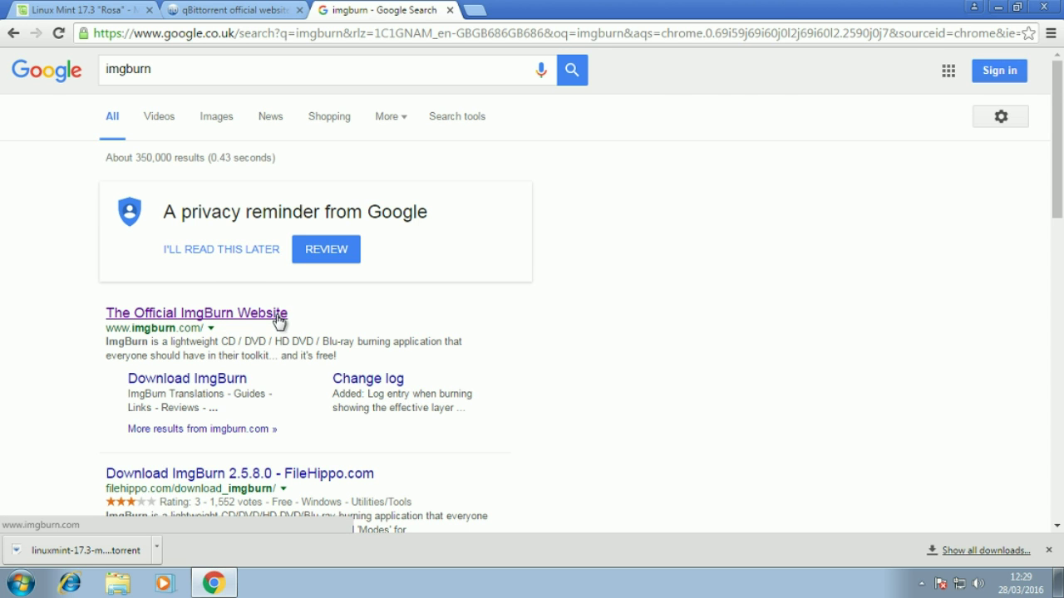
pyautogui.click(277, 315)
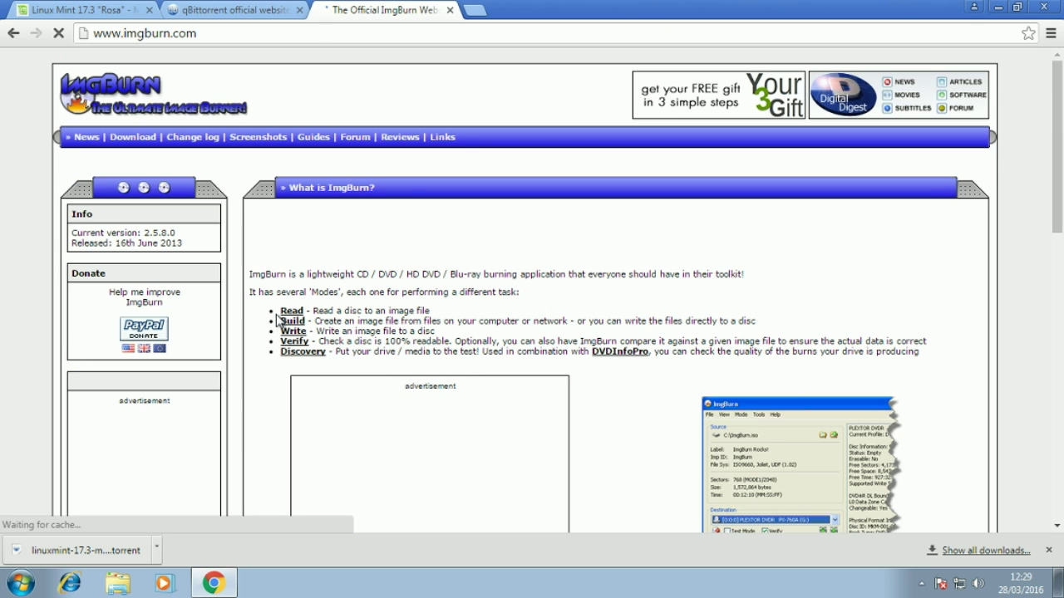
pyautogui.click(138, 142)
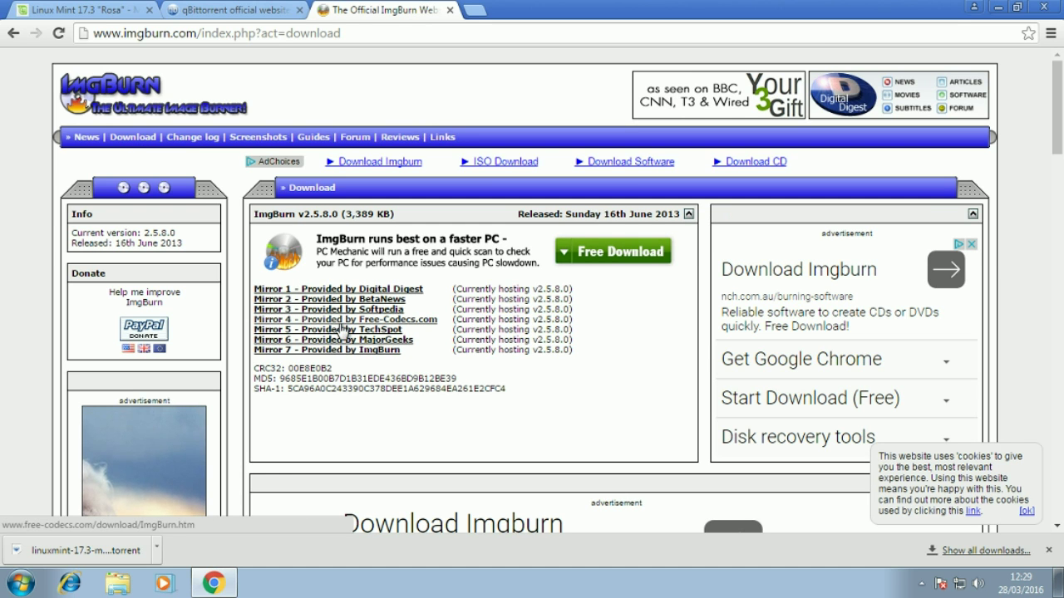
# Step: Close the ImgBurn and qBittorrent tabs, open the downloaded Linux Mint torrent file and dismiss the resulting notice
pyautogui.click(450, 10)
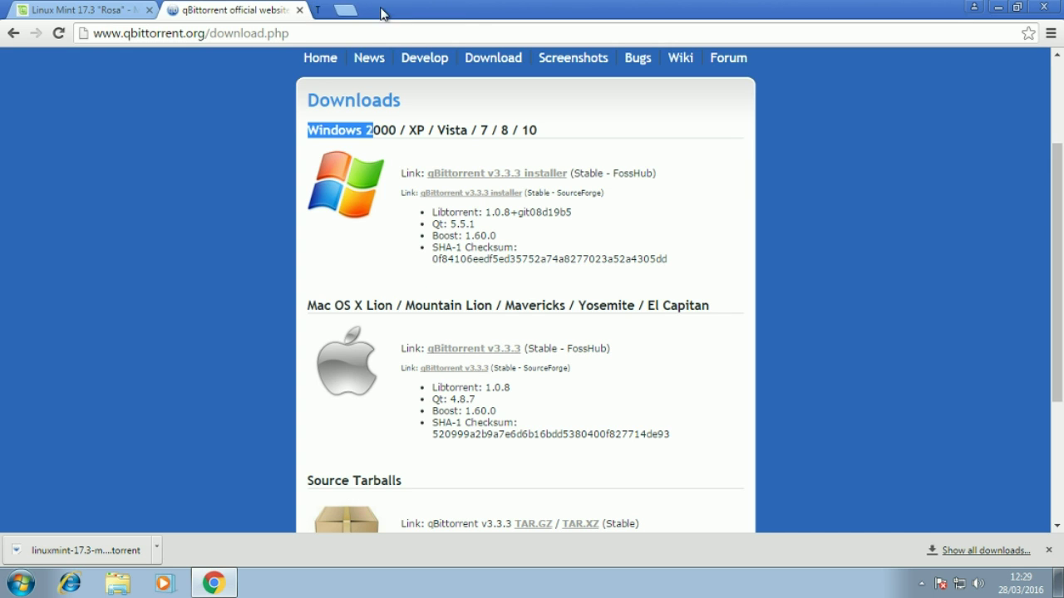
pyautogui.click(300, 10)
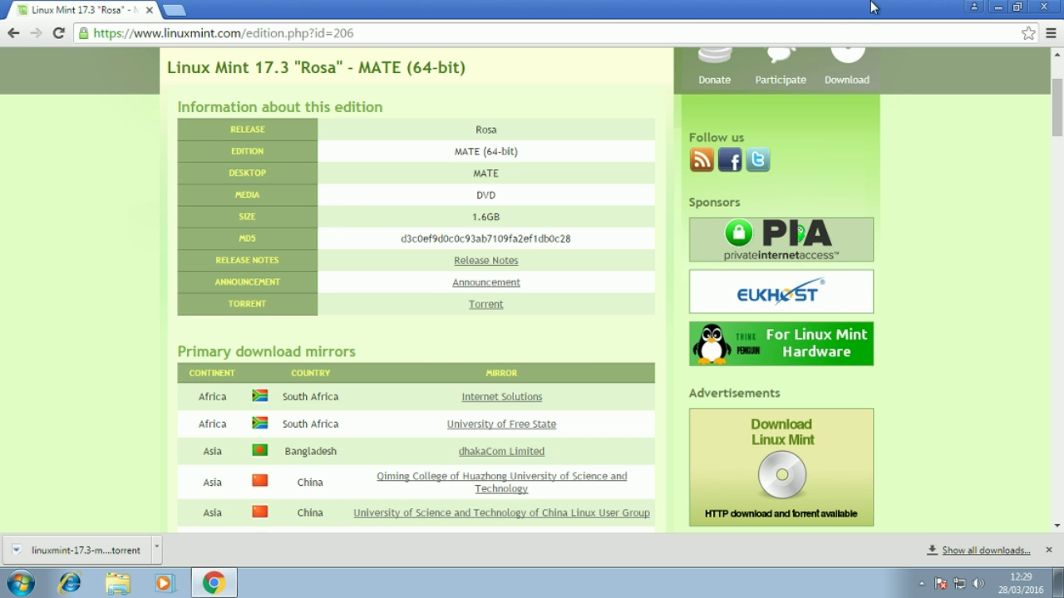
pyautogui.click(44, 557)
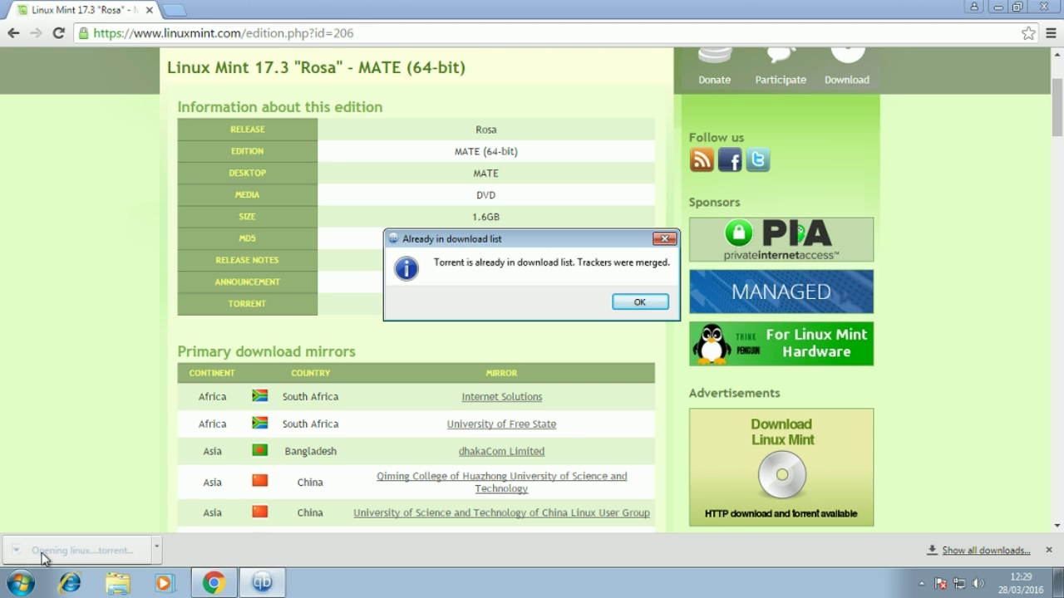
pyautogui.click(640, 301)
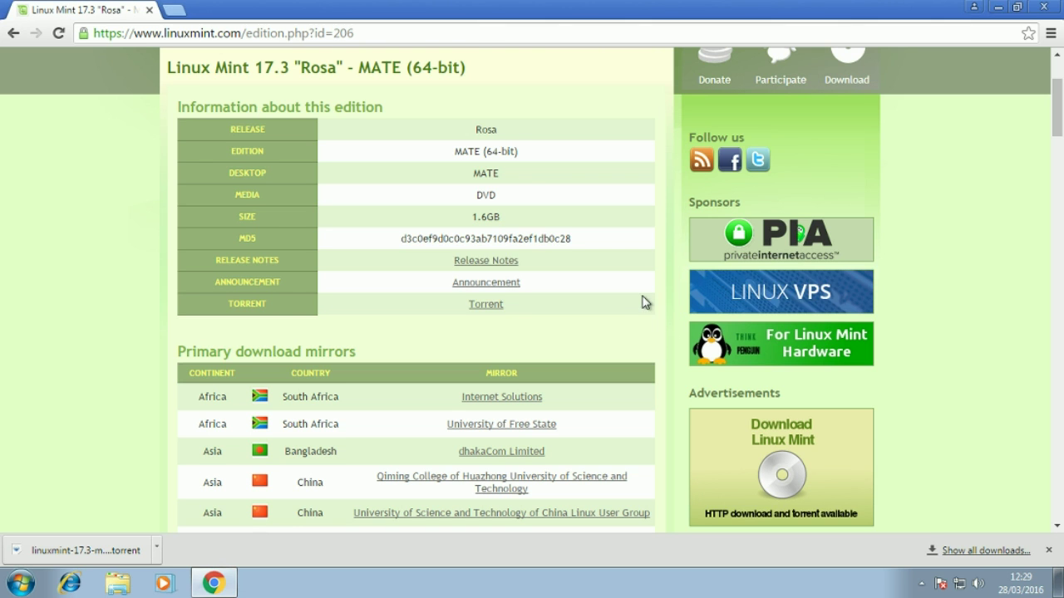
# Step: Minimise Chrome, launch qBittorrent and delete the paused Linux Mint torrent from the transfer list
pyautogui.click(997, 7)
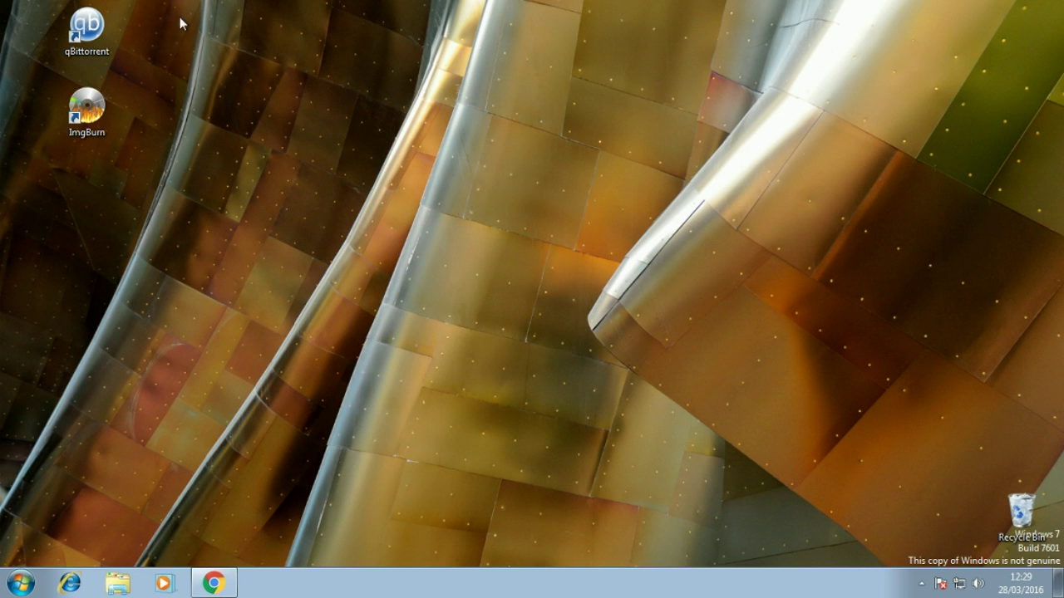
pyautogui.doubleClick(72, 38)
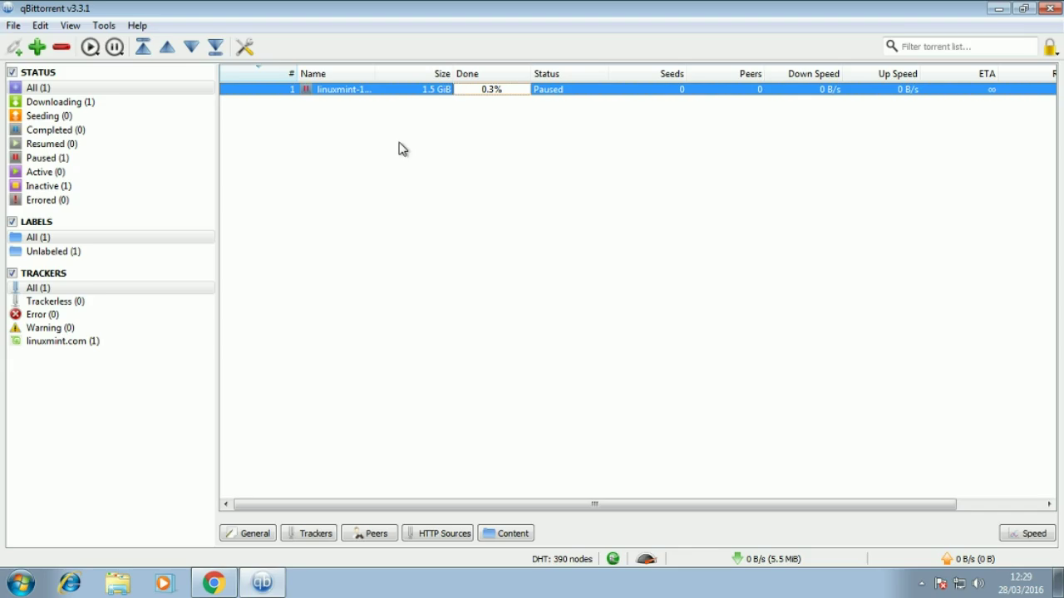
pyautogui.rightClick(320, 91)
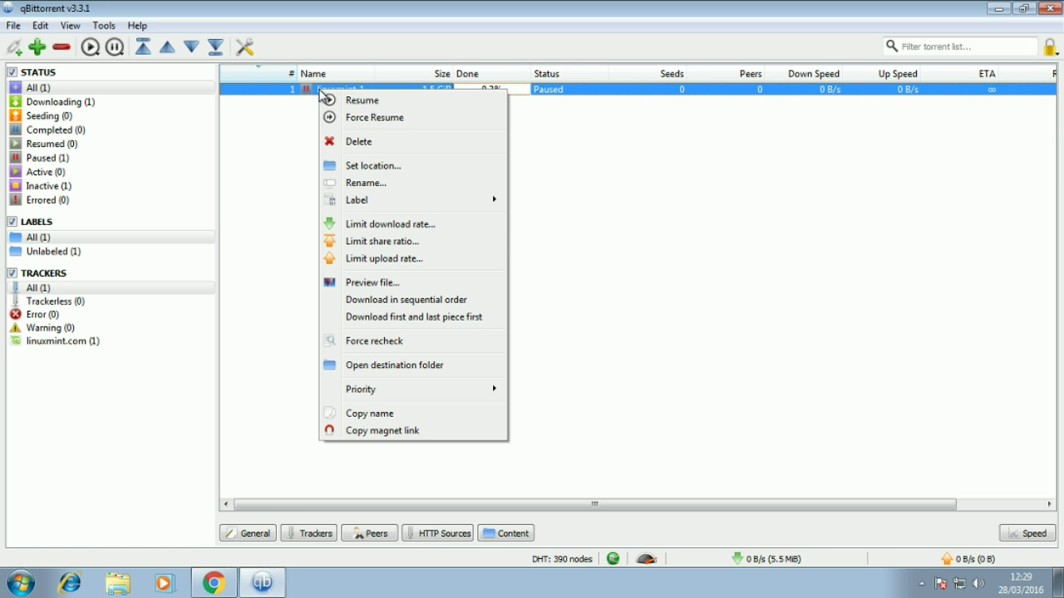
pyautogui.click(396, 148)
pyautogui.click(615, 342)
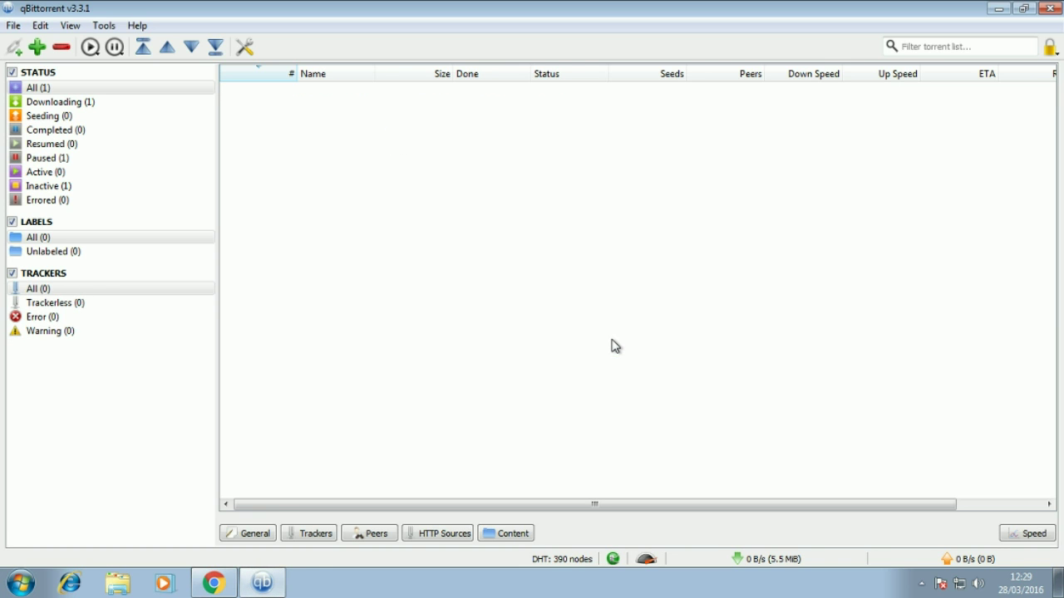
# Step: Open linuxmint-17.3-mate-64bit.iso.torrent from Chrome's download history and start its download in qBittorrent to the proposed save location
pyautogui.click(212, 584)
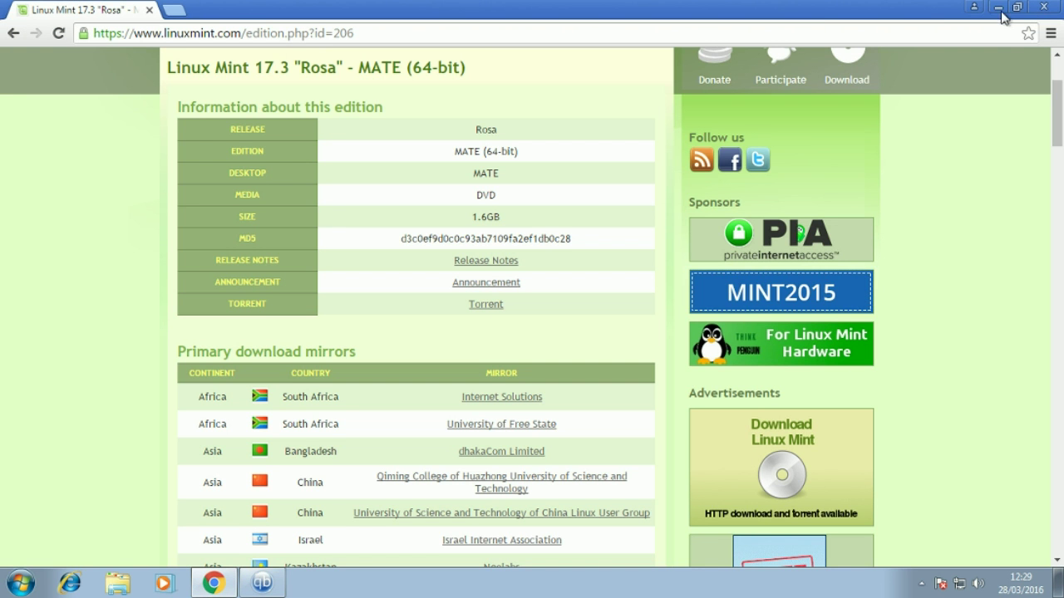
pyautogui.click(1051, 34)
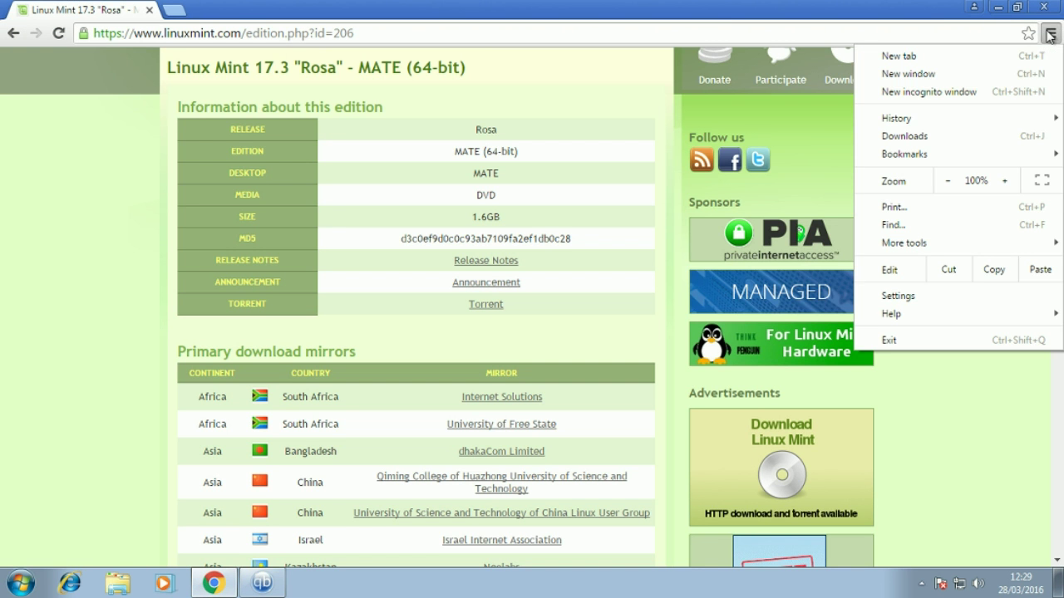
pyautogui.click(947, 136)
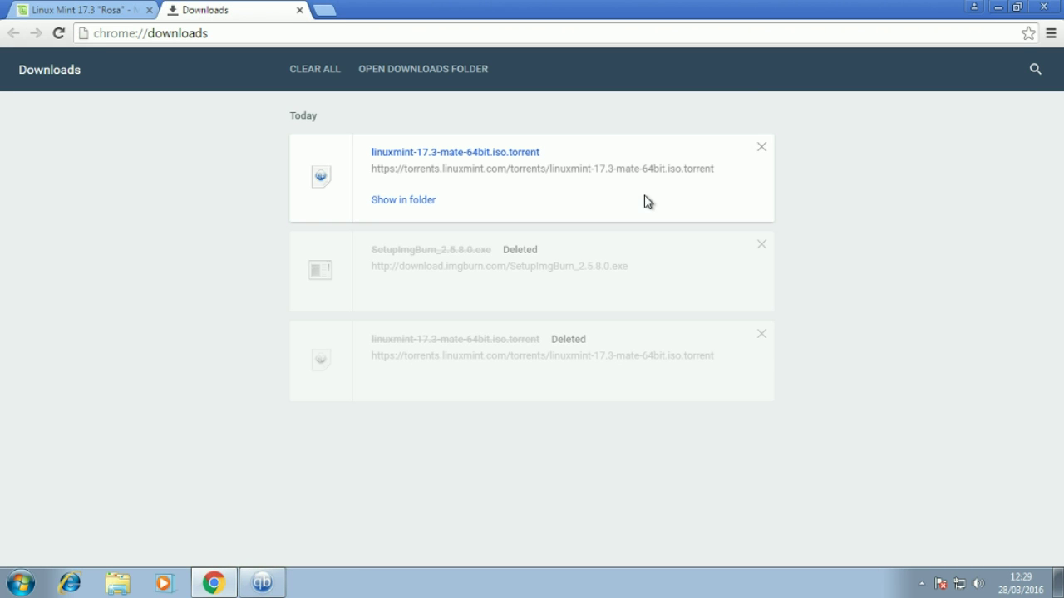
pyautogui.click(480, 154)
pyautogui.moveTo(502, 14); pyautogui.dragTo(502, 205)
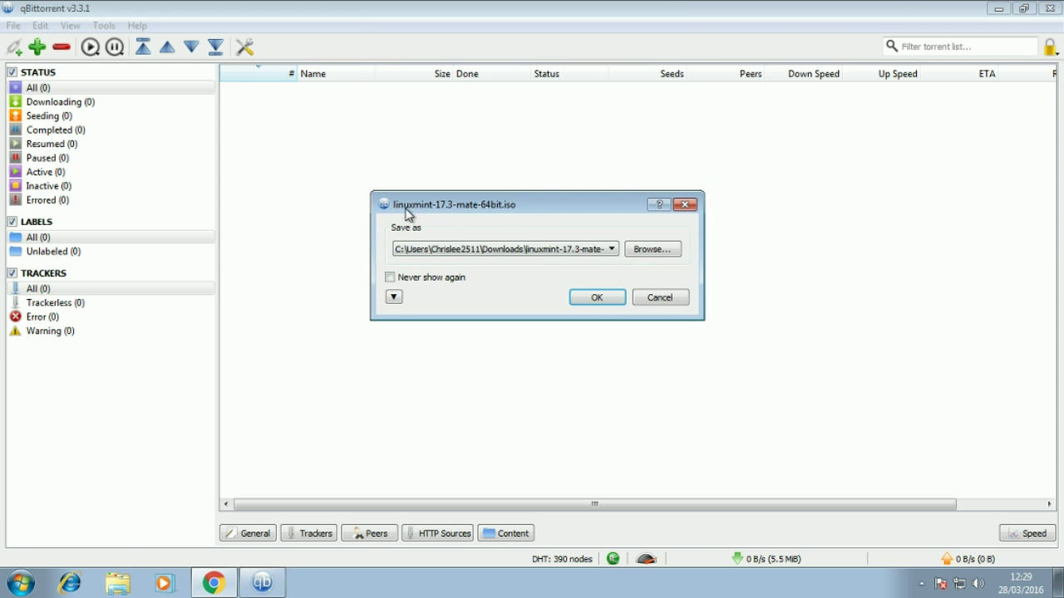
pyautogui.click(596, 299)
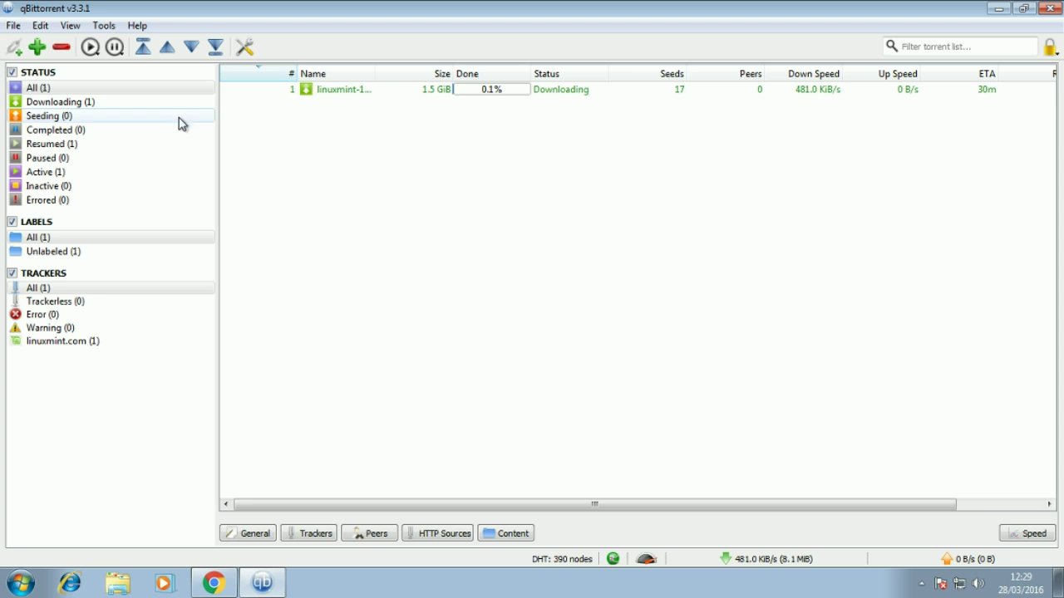
# Step: Delete the downloading Linux Mint torrent together with its files on the hard disk
pyautogui.click(349, 95)
pyautogui.rightClick(349, 95)
pyautogui.click(359, 140)
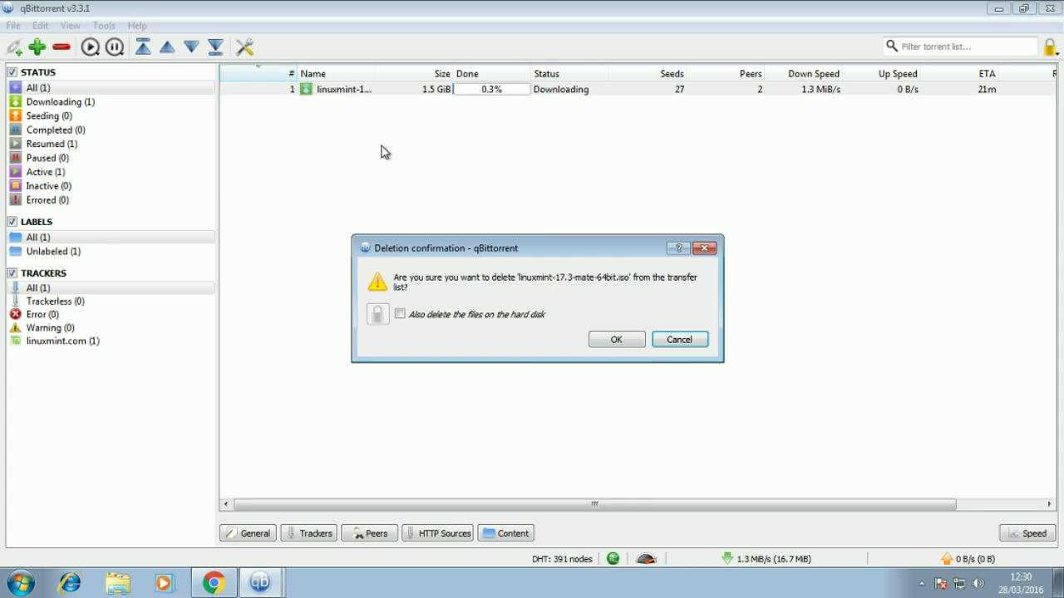
pyautogui.click(457, 315)
pyautogui.click(616, 339)
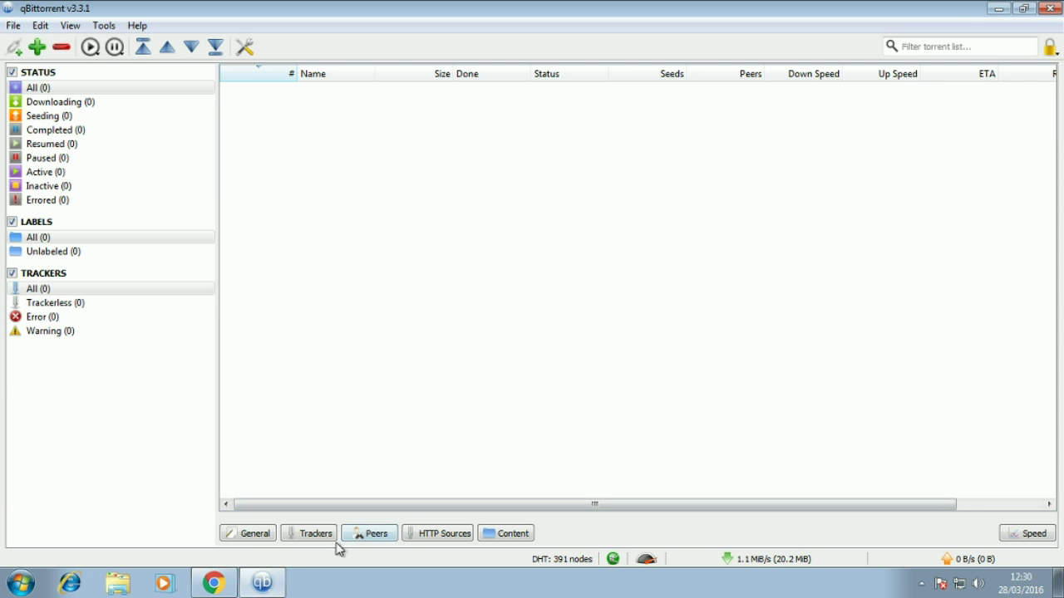
# Step: Open the Downloads folder in Windows Explorer and examine the linuxmint-17-mate-64bit-v2 disc image
pyautogui.click(118, 582)
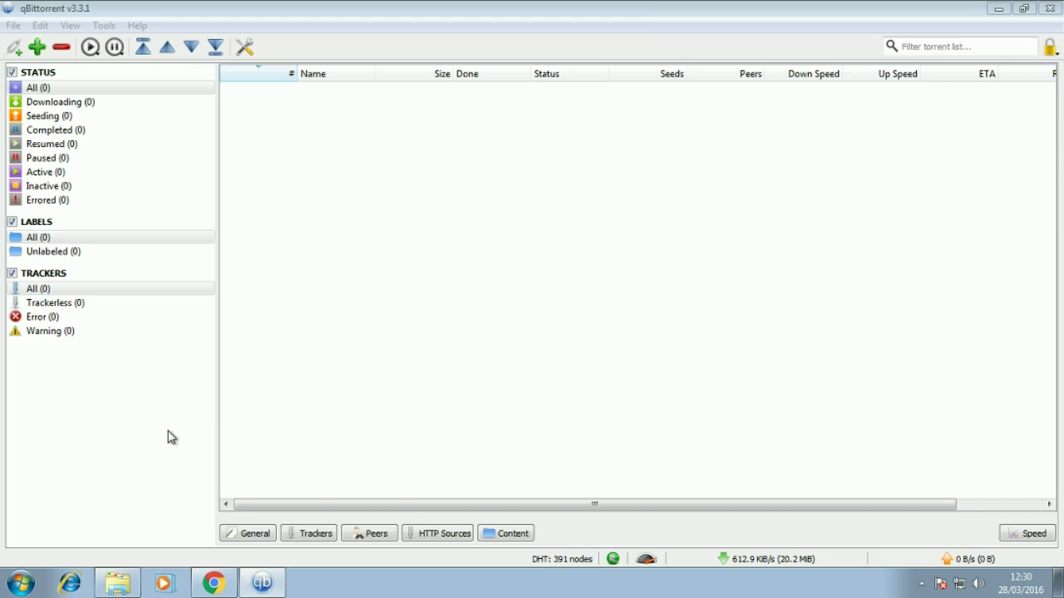
pyautogui.click(72, 121)
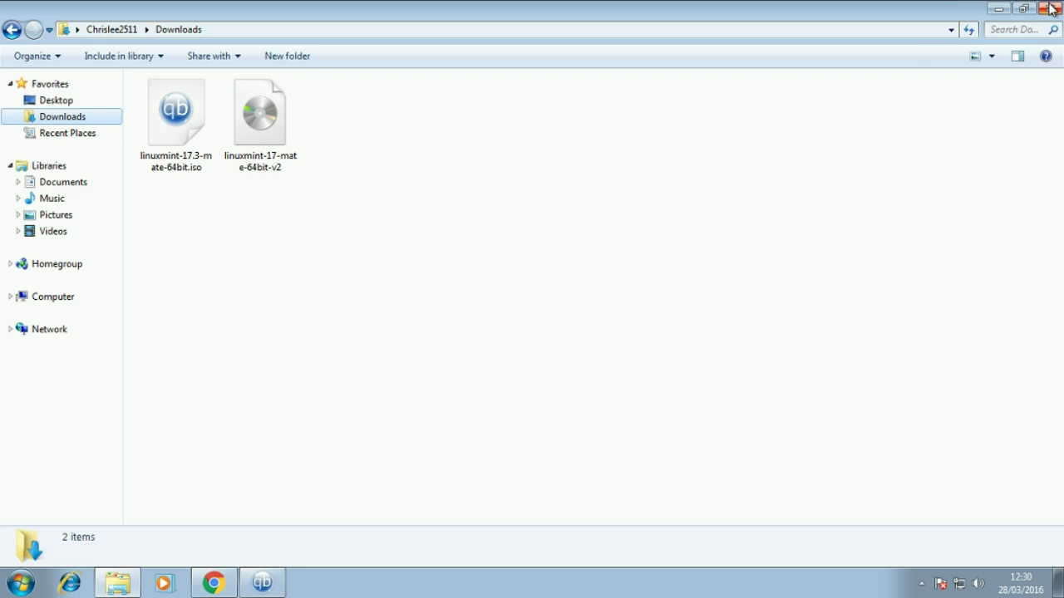
pyautogui.click(272, 150)
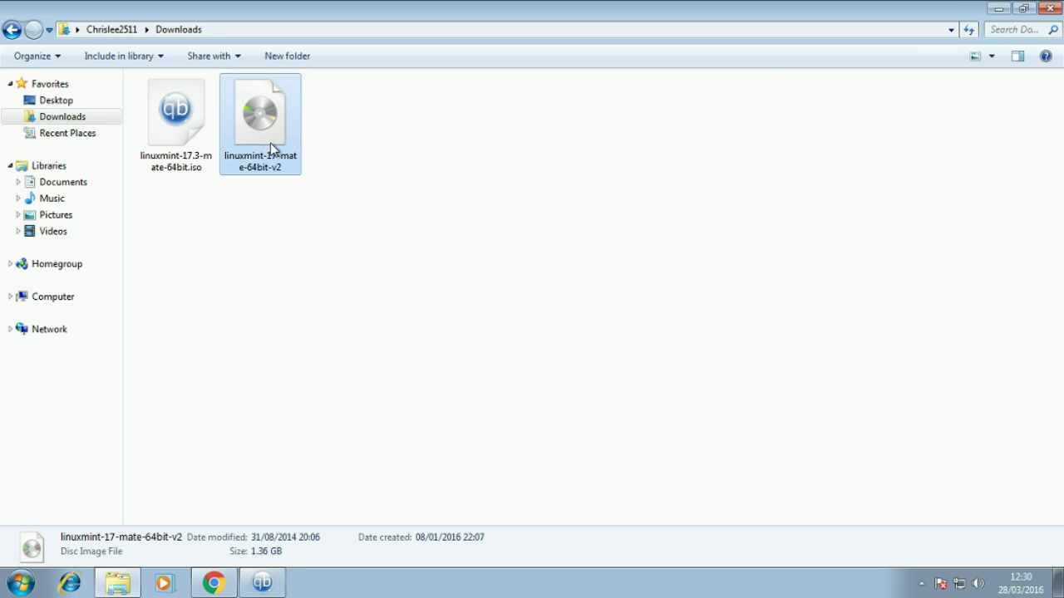
# Step: Close Windows Explorer, qBittorrent and Chrome to clear the desktop
pyautogui.click(1052, 13)
pyautogui.click(1053, 12)
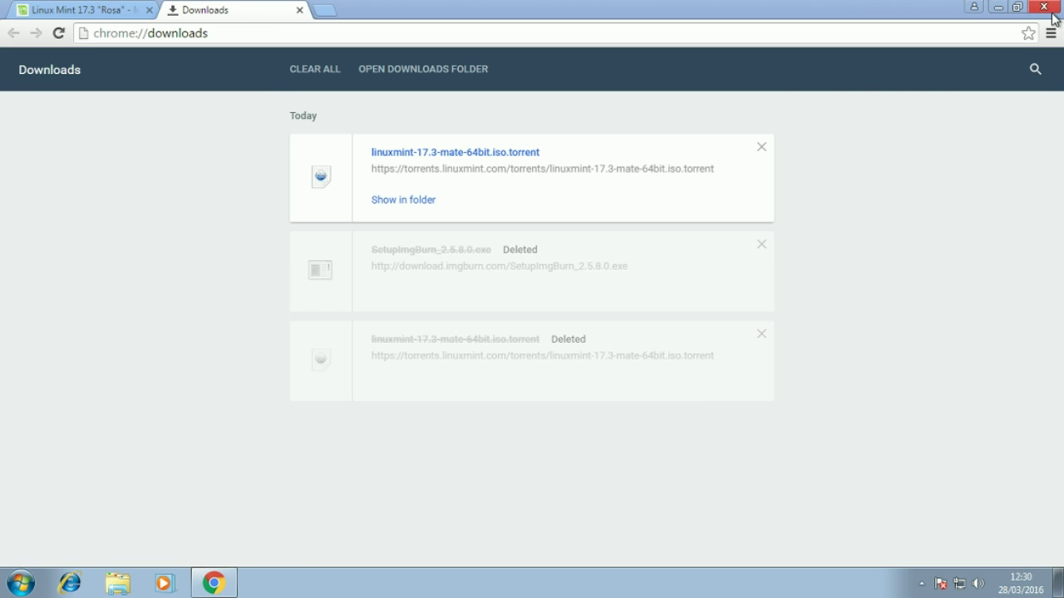
pyautogui.click(1052, 12)
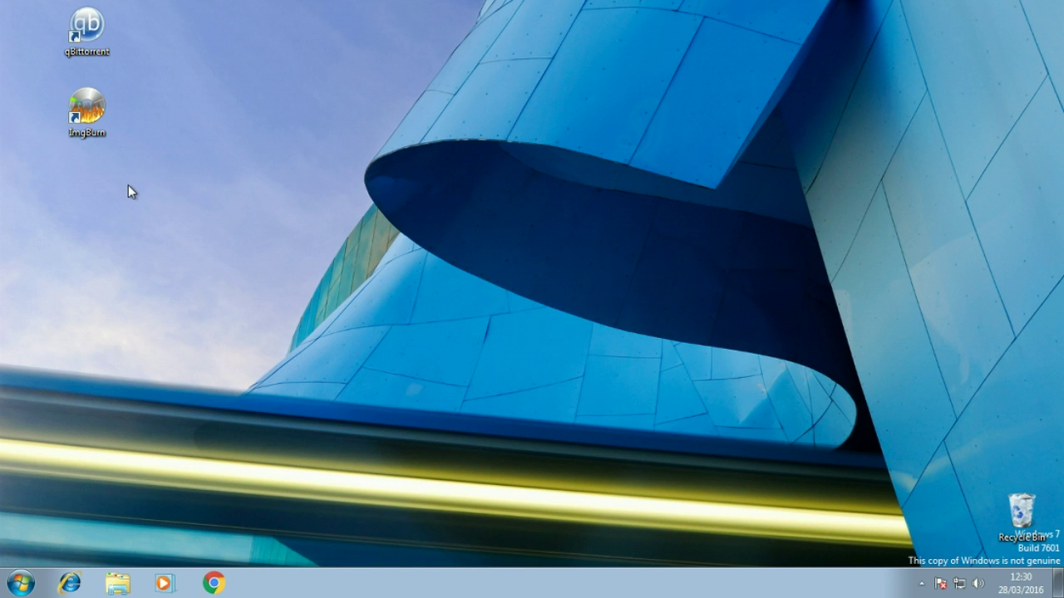
# Step: Launch ImgBurn, choose to write an image file to disc and load linuxmint-17-mate-64bit-v2 from Downloads as the source
pyautogui.doubleClick(98, 117)
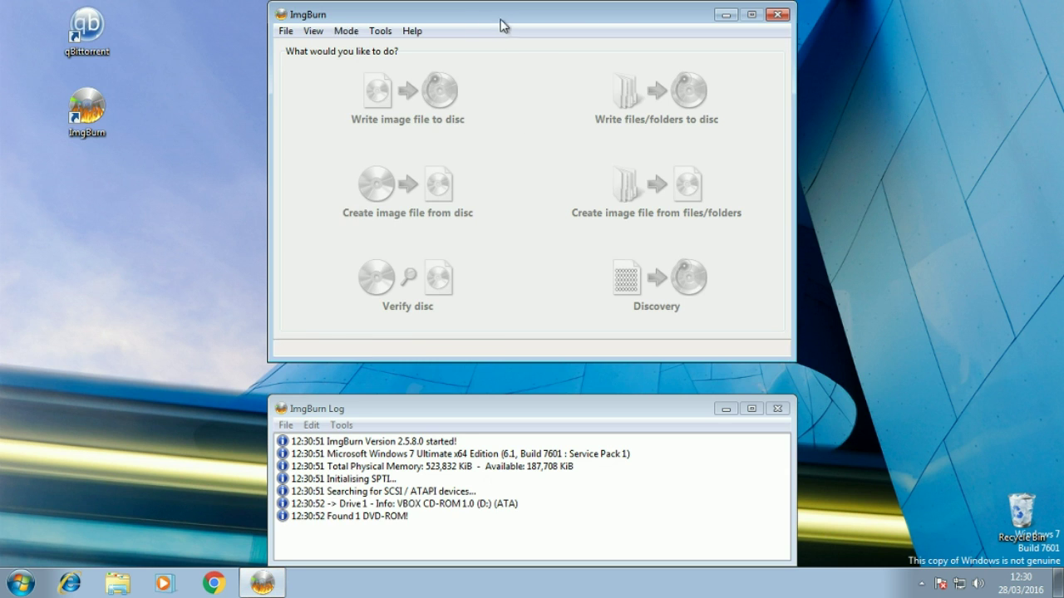
pyautogui.moveTo(501, 24); pyautogui.dragTo(514, 48)
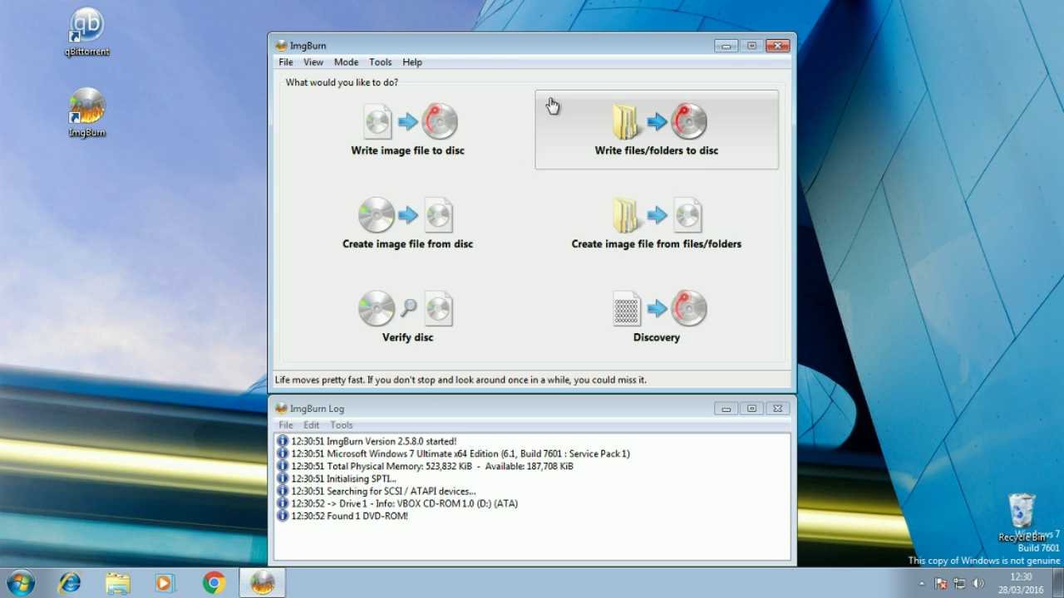
pyautogui.click(423, 131)
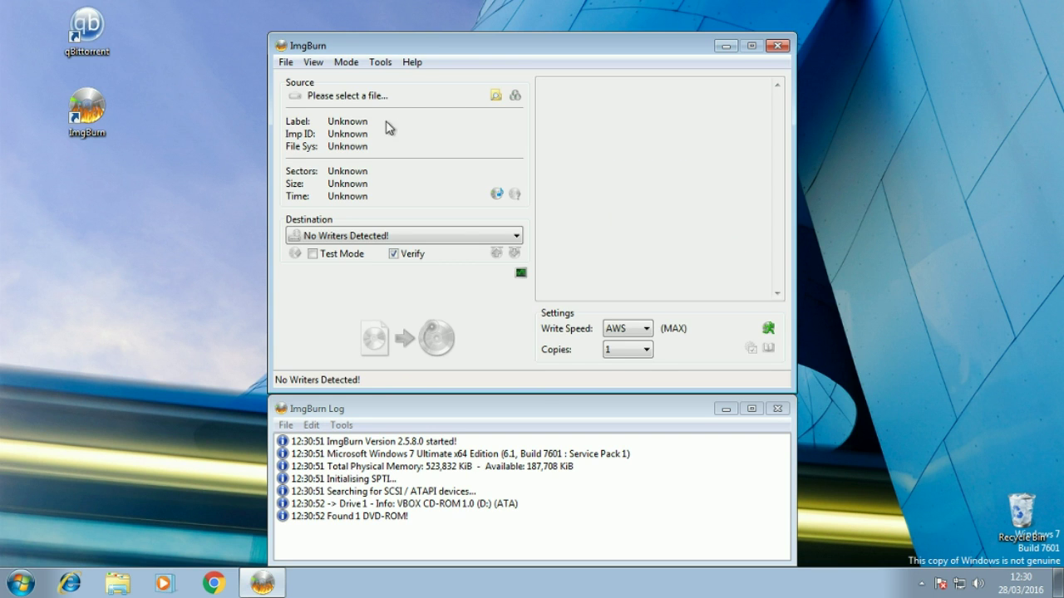
pyautogui.click(496, 97)
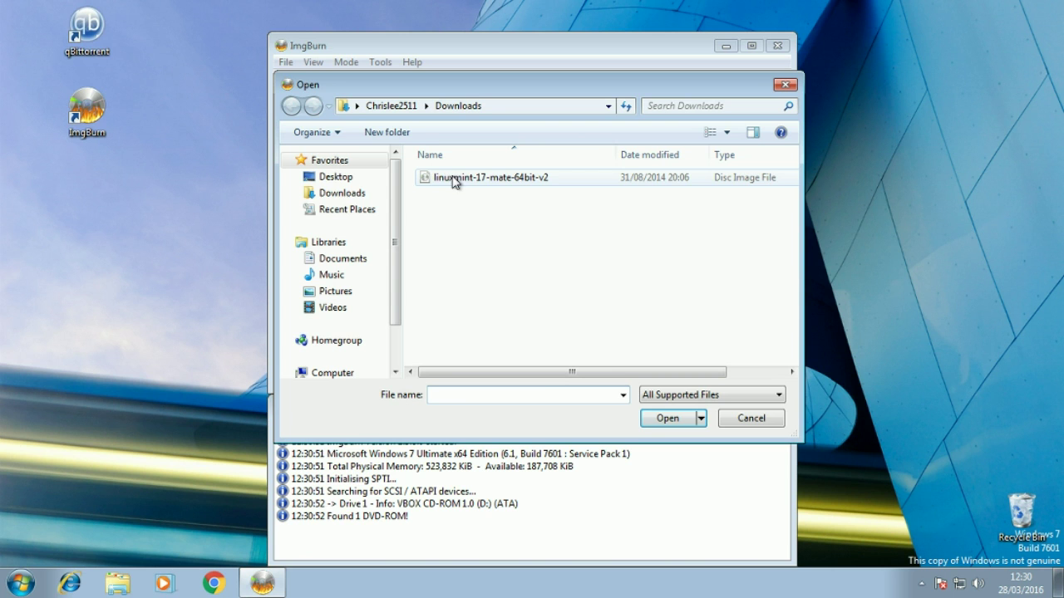
pyautogui.click(542, 183)
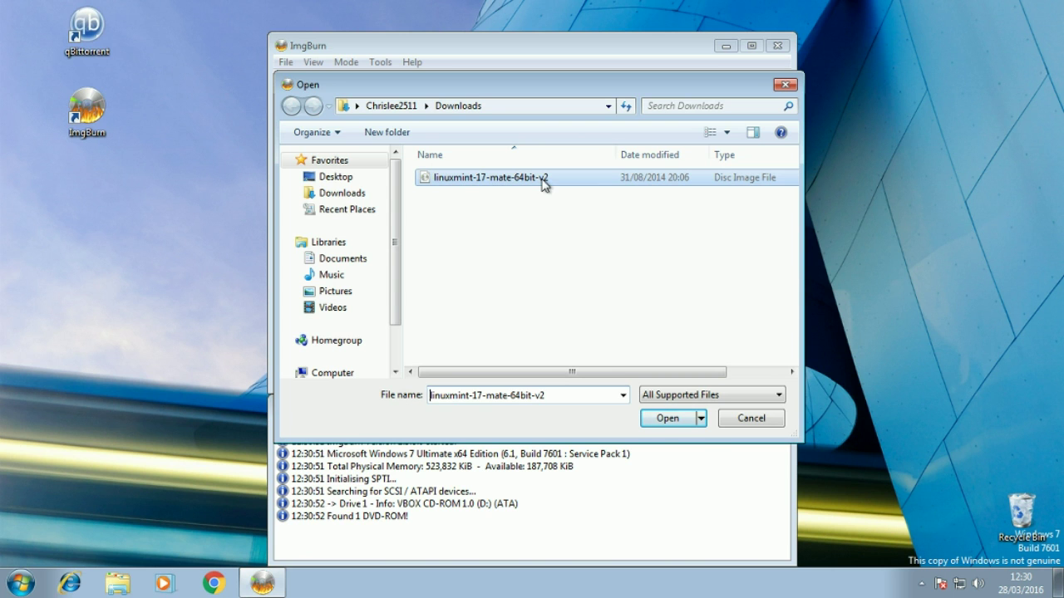
pyautogui.click(667, 419)
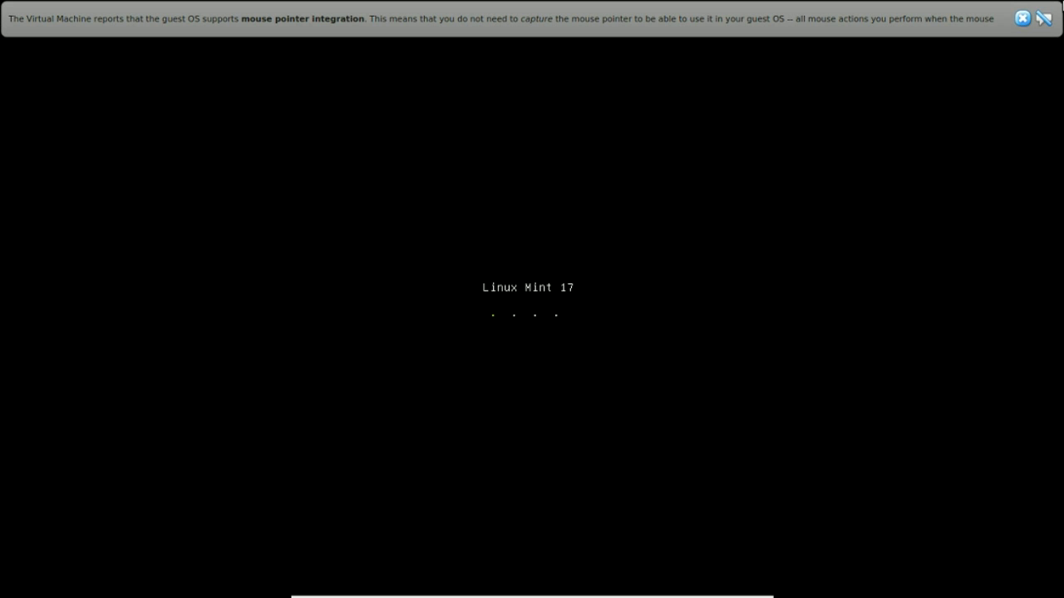
# Step: Dismiss the virtual machine's mouse pointer integration notice and launch the Linux Mint installer from the live desktop
pyautogui.click(1022, 18)
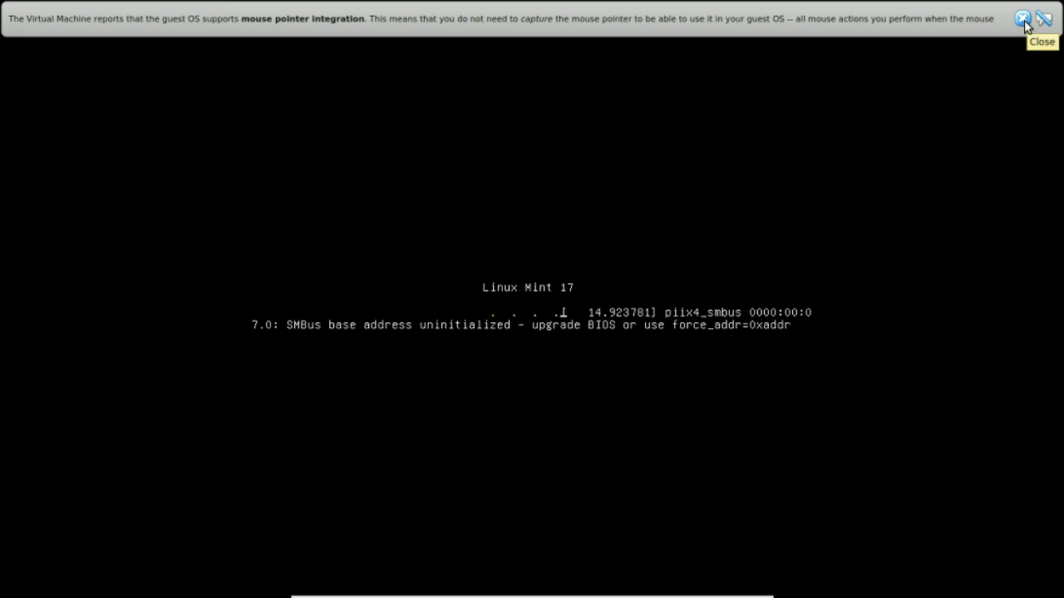
pyautogui.click(1028, 28)
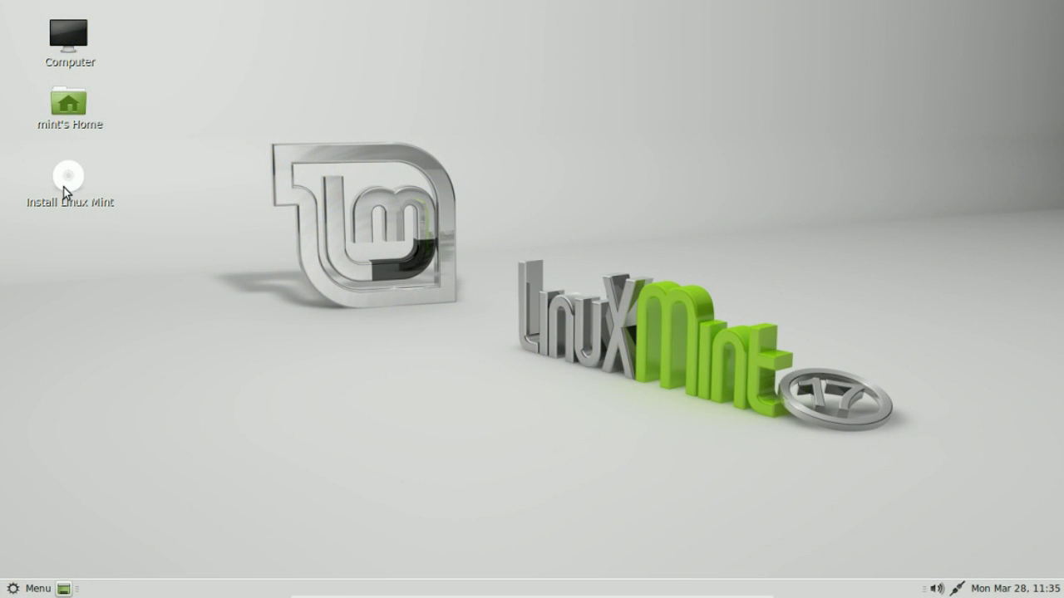
pyautogui.click(65, 192)
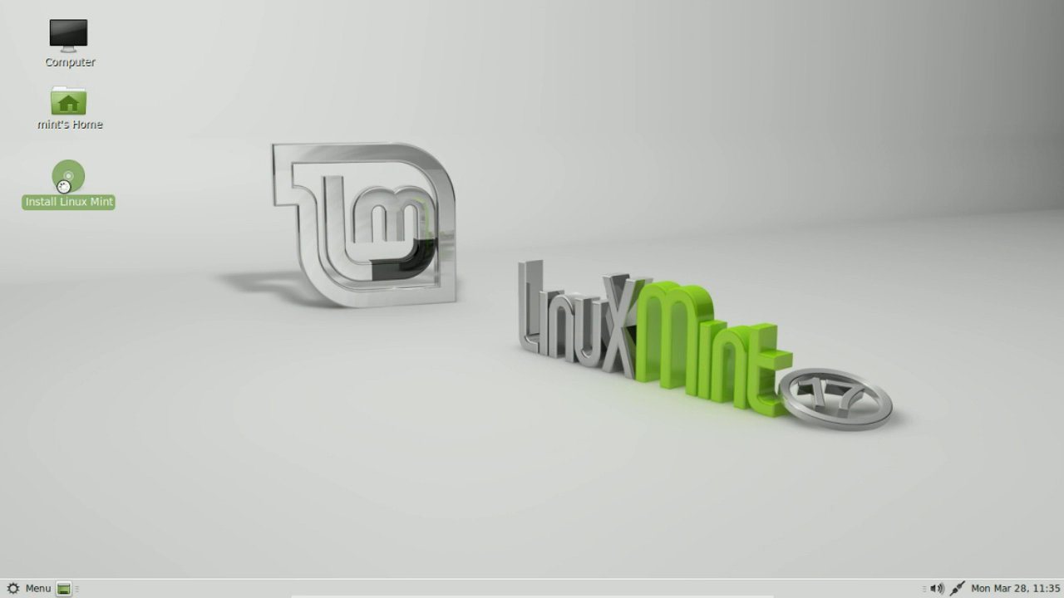
pyautogui.doubleClick(67, 190)
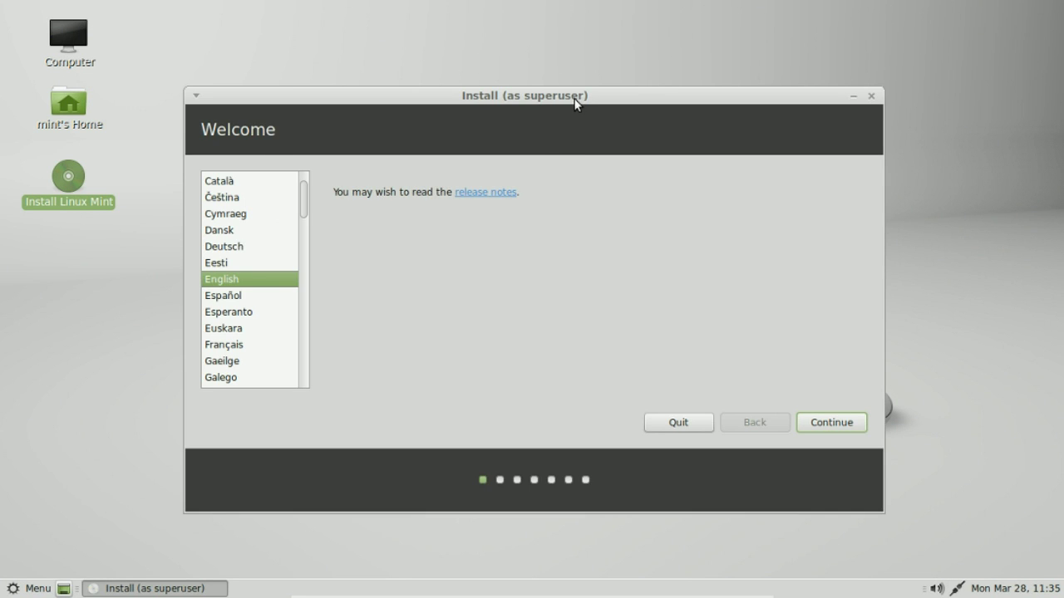
pyautogui.moveTo(577, 100); pyautogui.dragTo(590, 83)
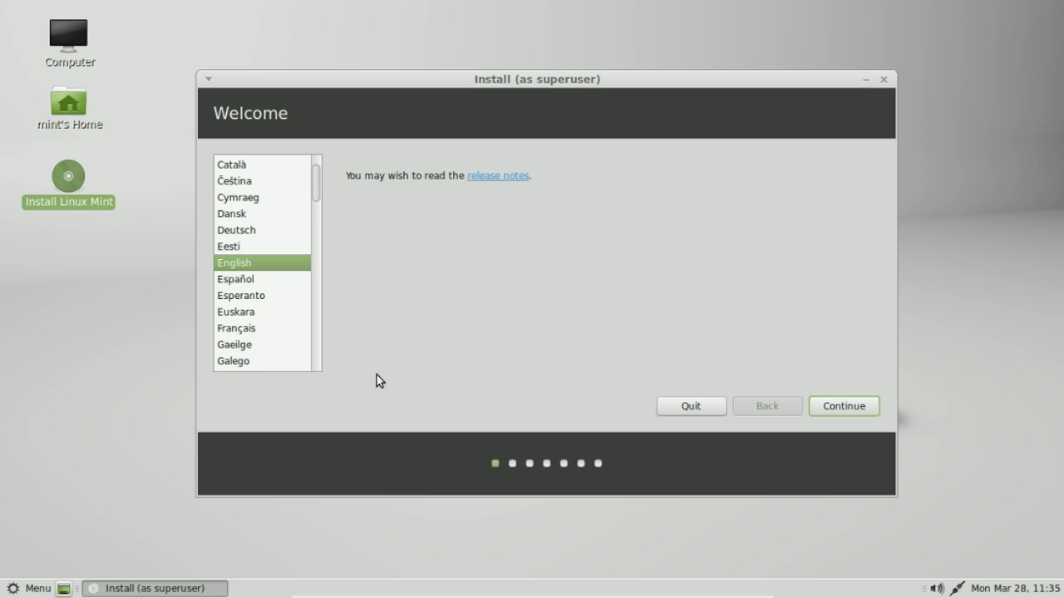
# Step: Keep English as the installer language and start the installation with the option to erase the disk and install Linux Mint
pyautogui.click(856, 407)
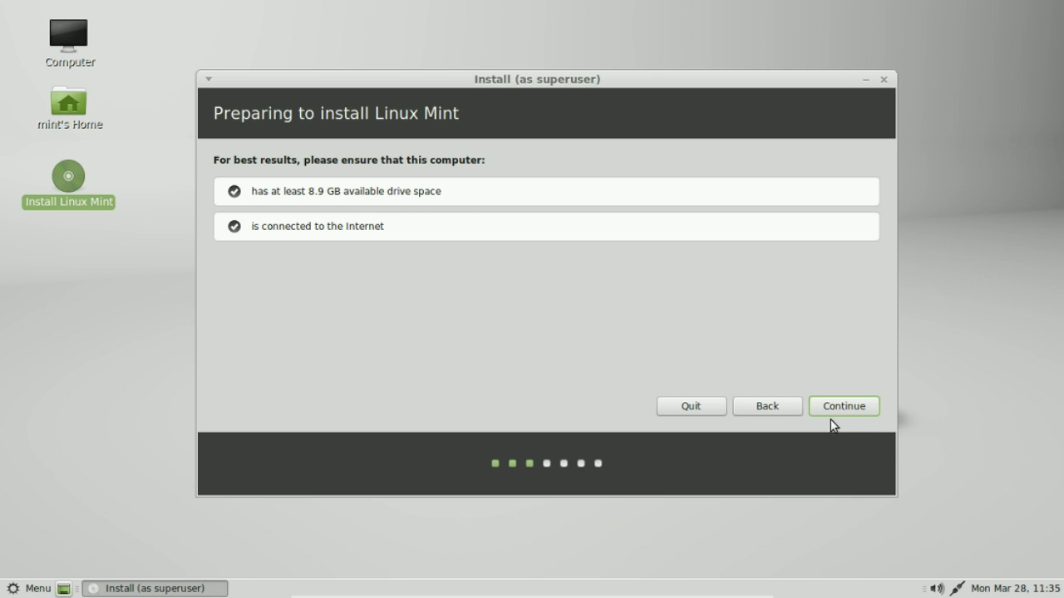
pyautogui.click(858, 412)
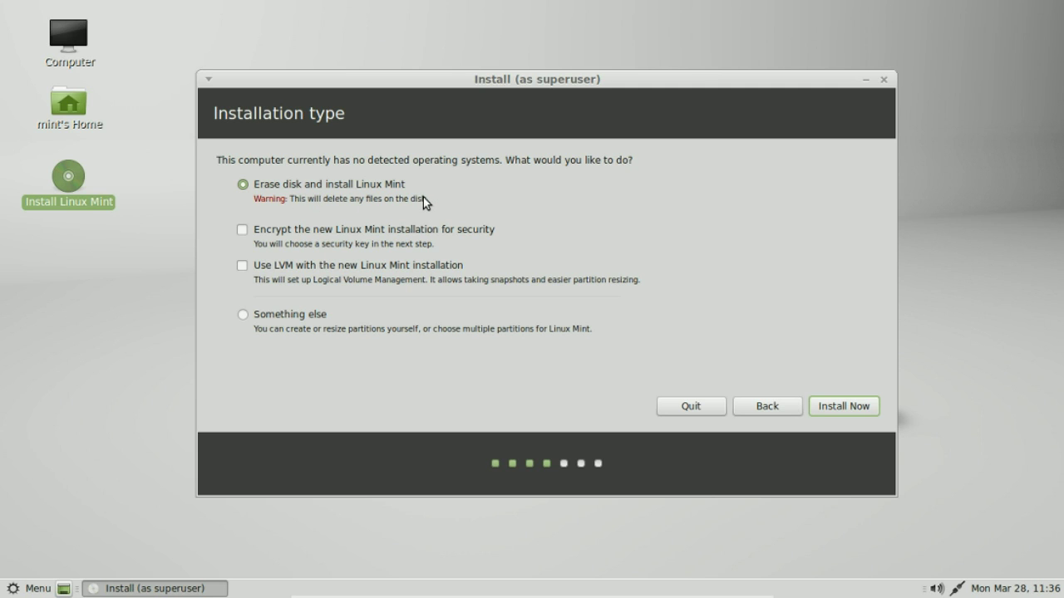
pyautogui.click(841, 407)
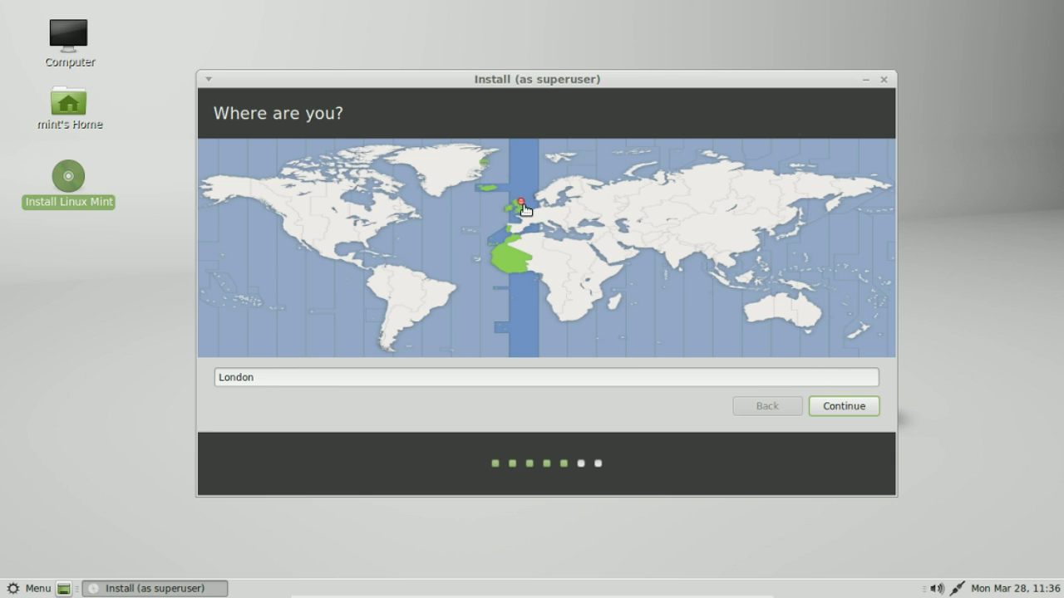
# Step: Accept London as the location and English (UK) as the keyboard layout
pyautogui.click(852, 412)
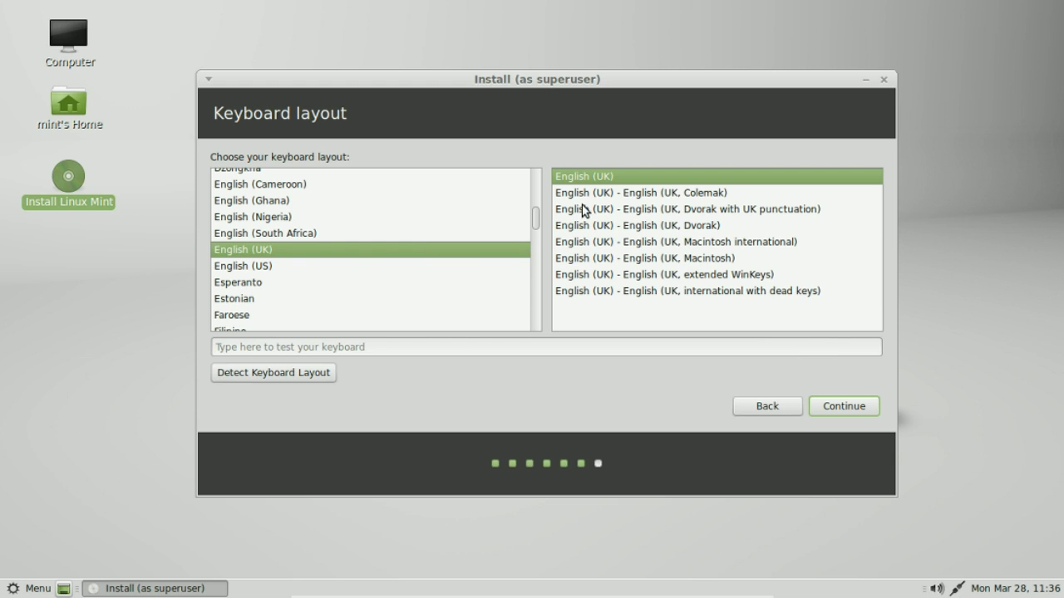
pyautogui.click(858, 413)
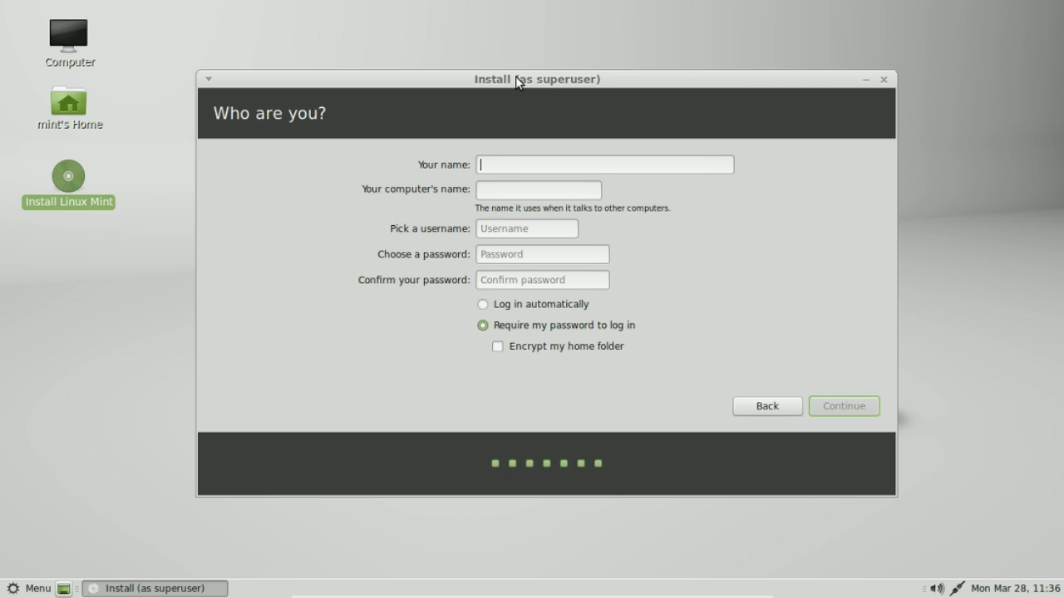
# Step: Enter the account holder's full name in the installer's user details form
pyautogui.moveTo(515, 80); pyautogui.dragTo(525, 116)
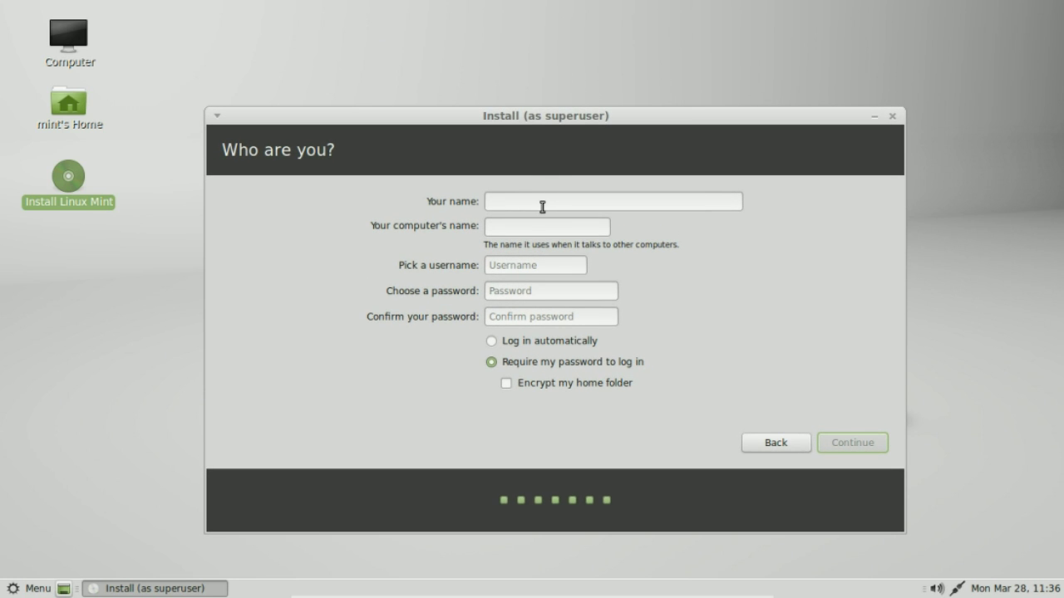
pyautogui.write('CHris')
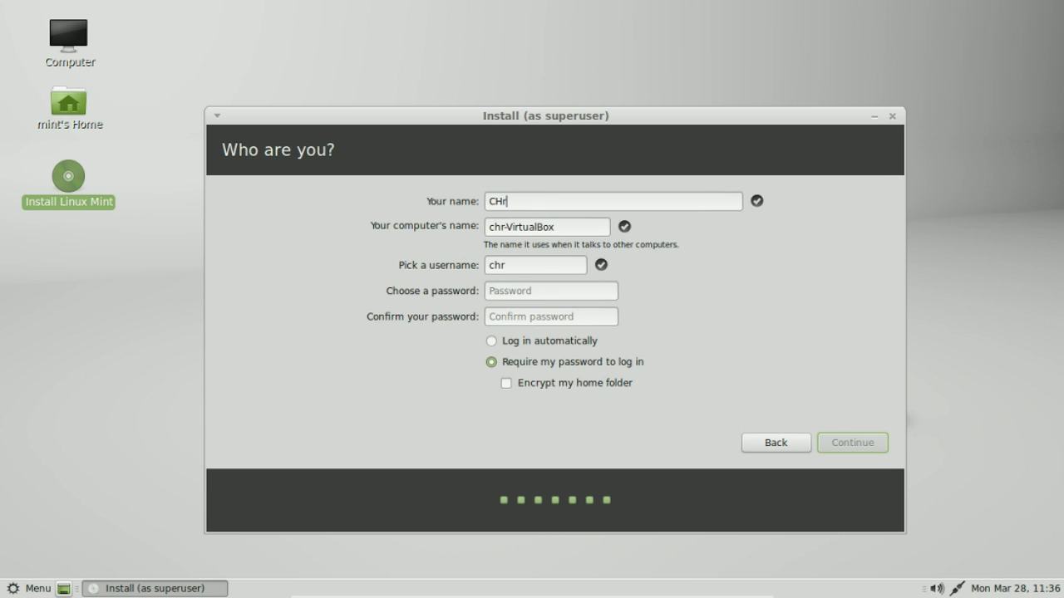
pyautogui.press('BackSpace')
pyautogui.press('BackSpace')
pyautogui.press('BackSpace')
pyautogui.press('BackSpace')
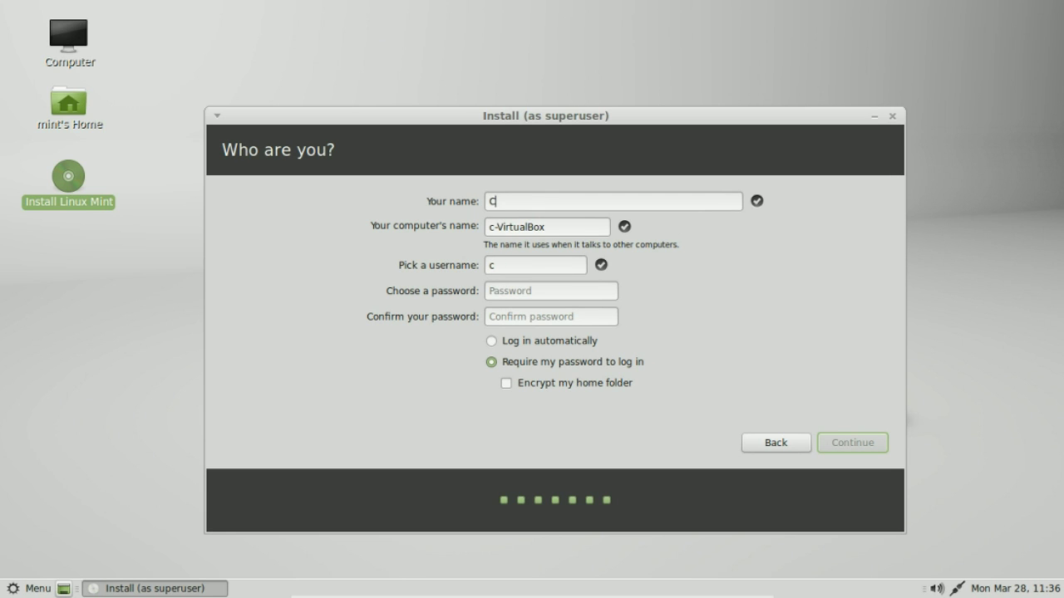
pyautogui.write('hristop')
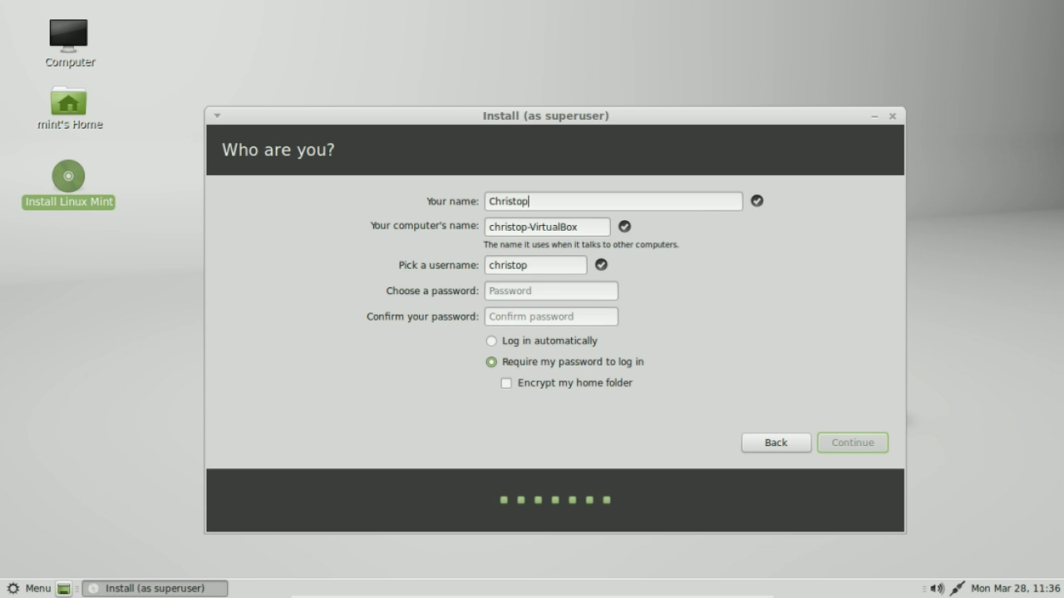
pyautogui.write('her Lee')
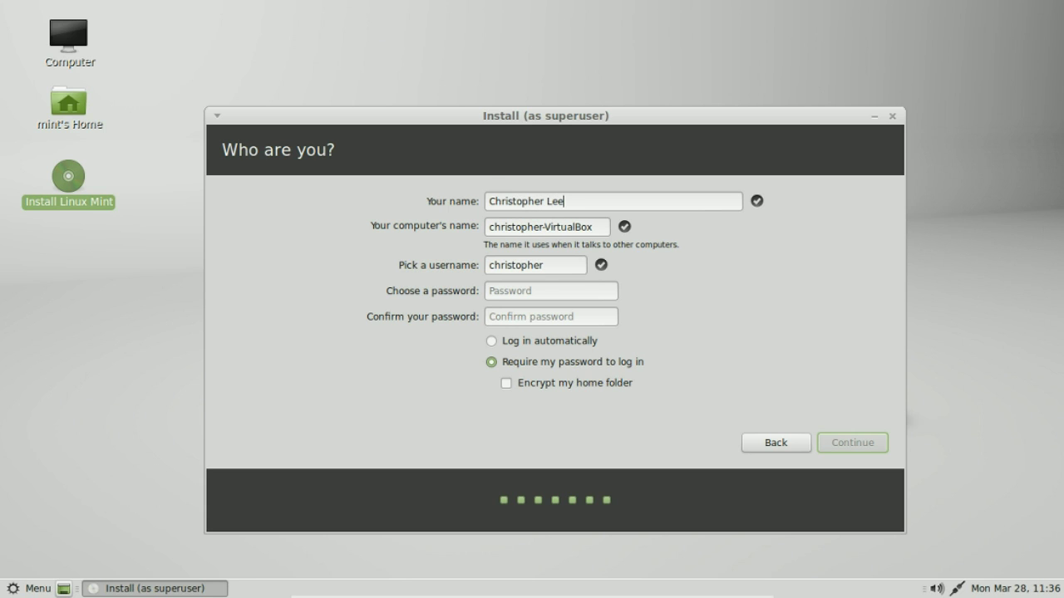
# Step: Replace the suggested username with a shorter form of the user's first name
pyautogui.moveTo(600, 228); pyautogui.dragTo(422, 226)
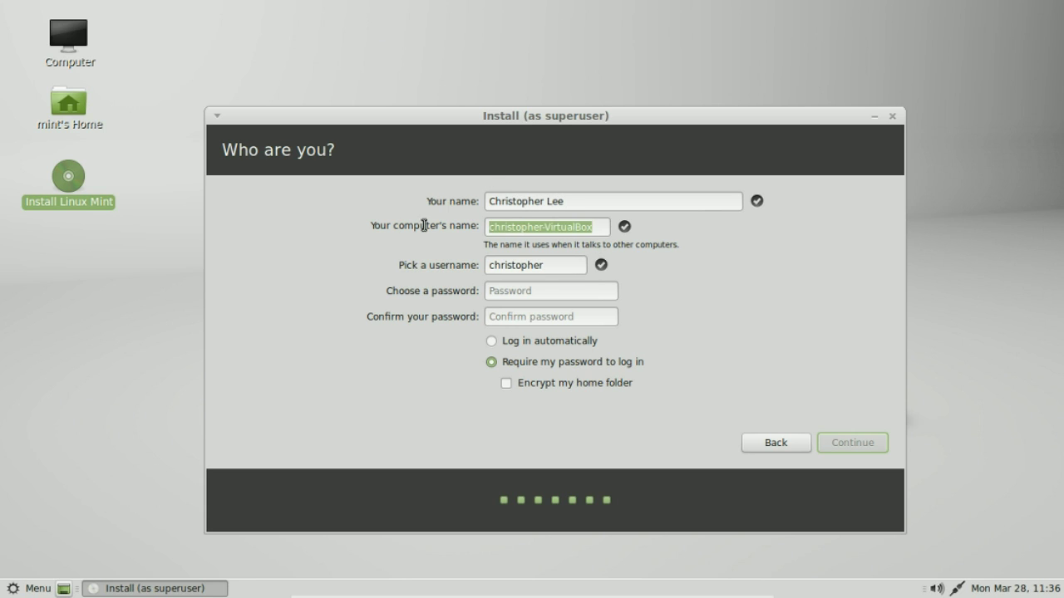
pyautogui.click(599, 230)
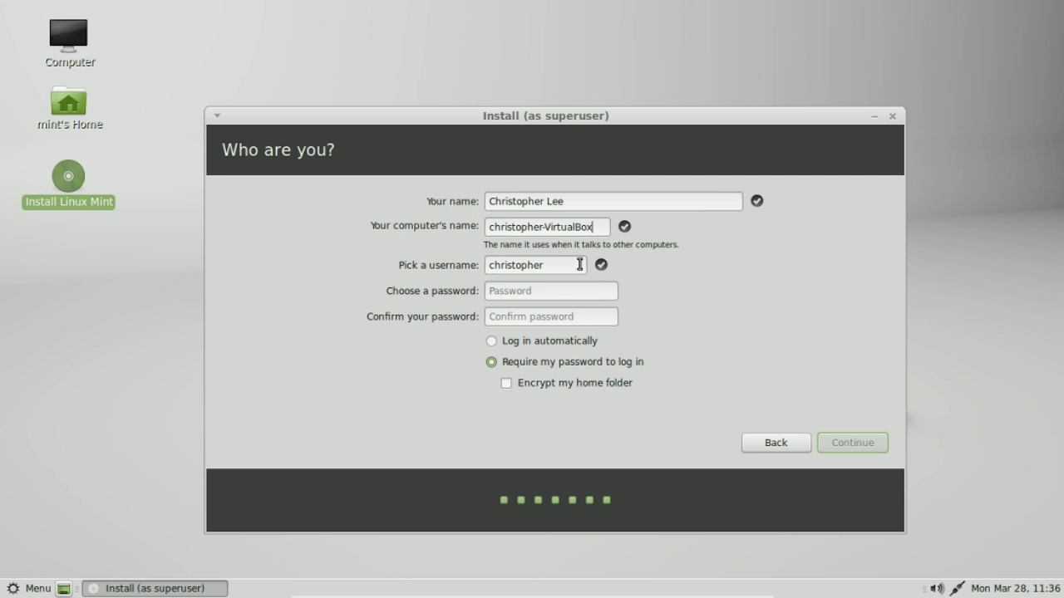
pyautogui.moveTo(580, 265); pyautogui.dragTo(216, 247)
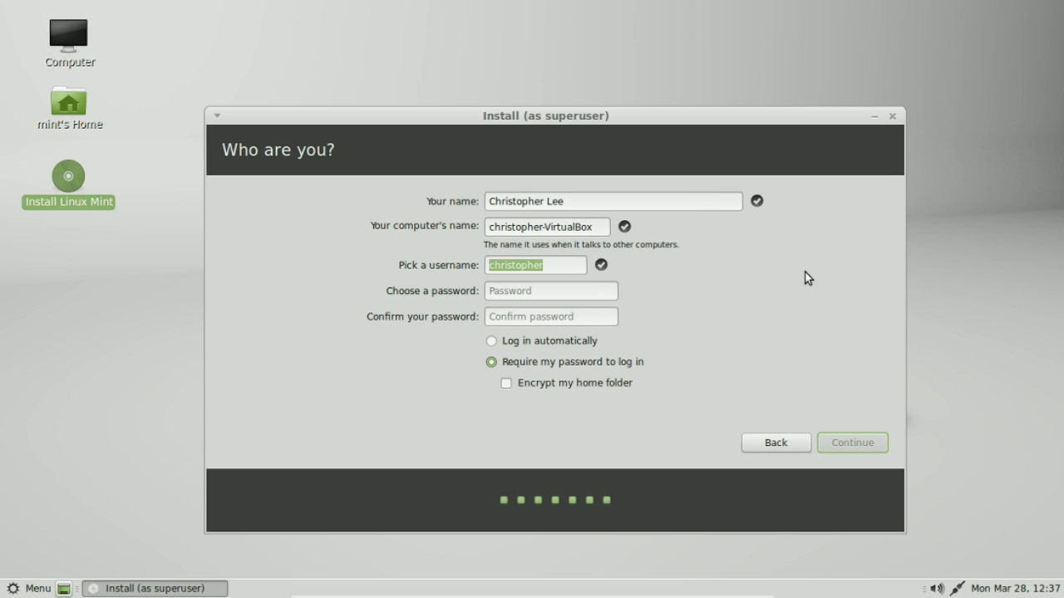
pyautogui.write('chris')
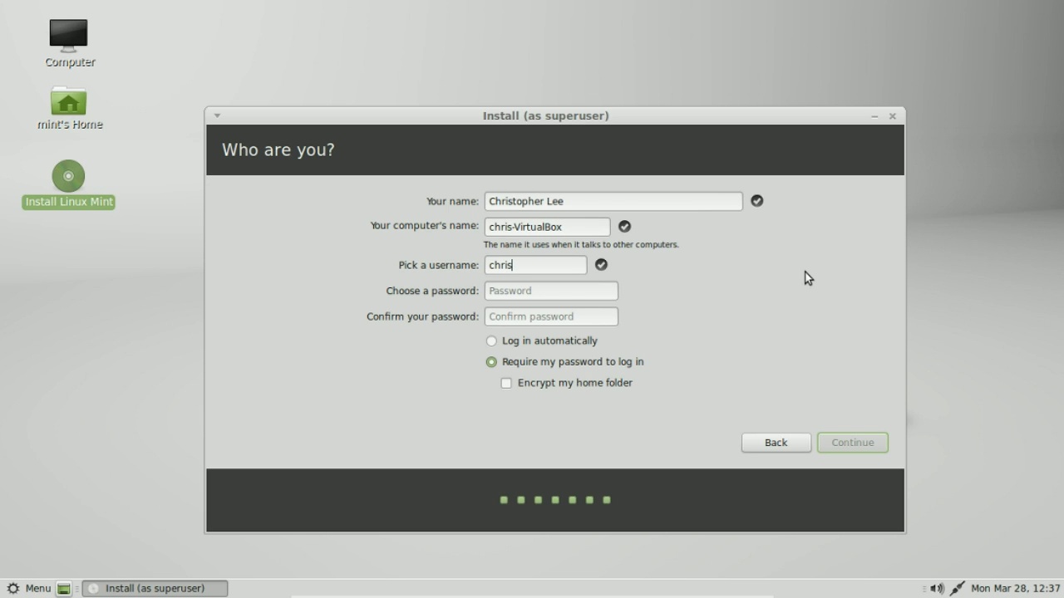
# Step: Enter and confirm the account password, keep the password requirement for login, and continue the installation
pyautogui.click(604, 293)
pyautogui.write('●●●●●●●●')
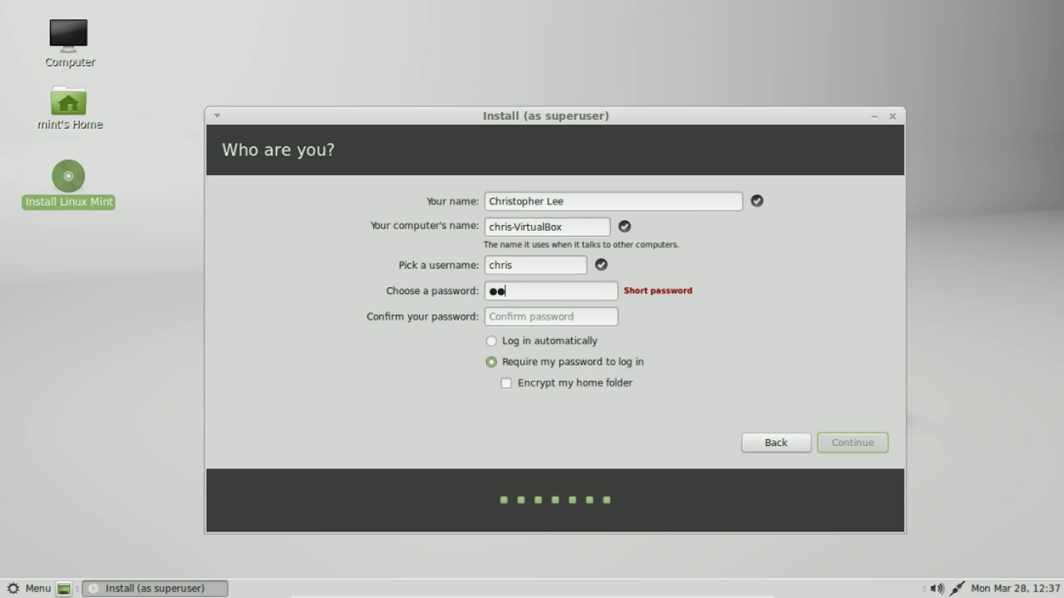
pyautogui.write('●●●')
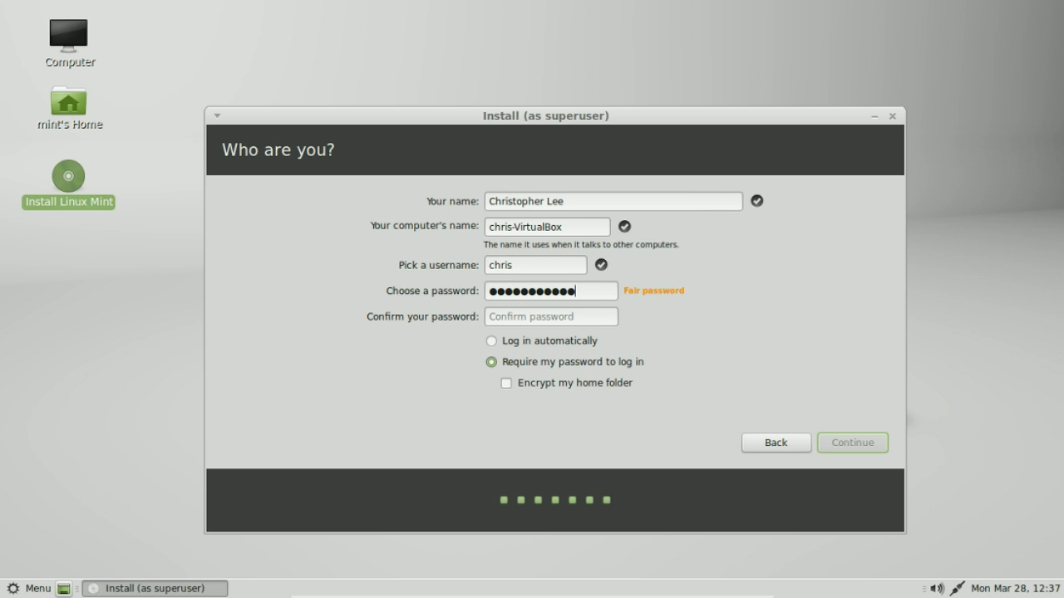
pyautogui.click(605, 317)
pyautogui.write('●●●●●●●●')
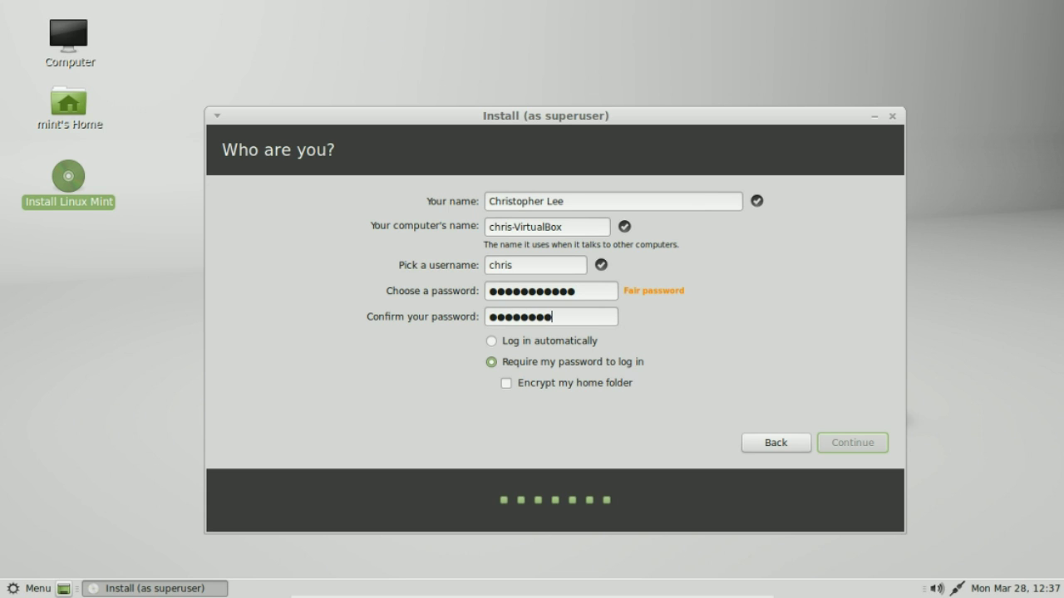
pyautogui.write('●●●')
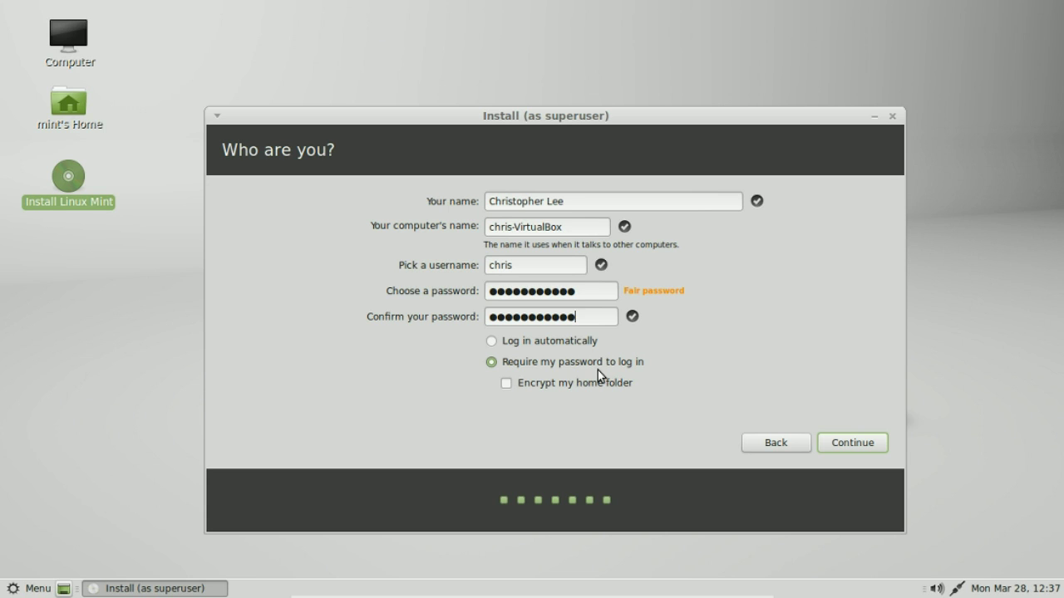
pyautogui.click(865, 447)
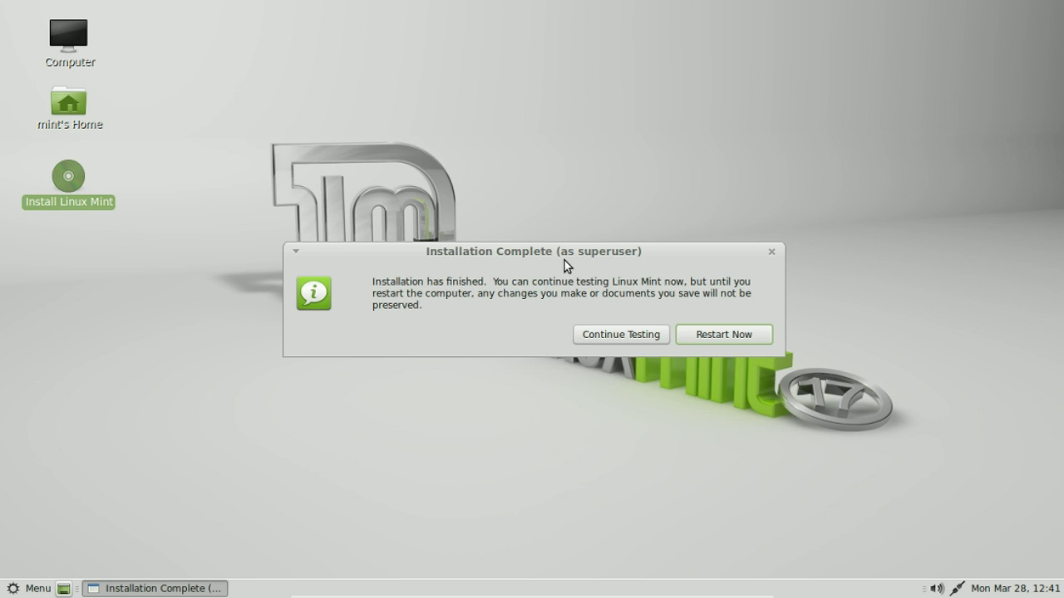
# Step: Restart the computer from the installation-complete message and dismiss the virtual machine's mouse pointer integration notice
pyautogui.moveTo(558, 255); pyautogui.dragTo(568, 231)
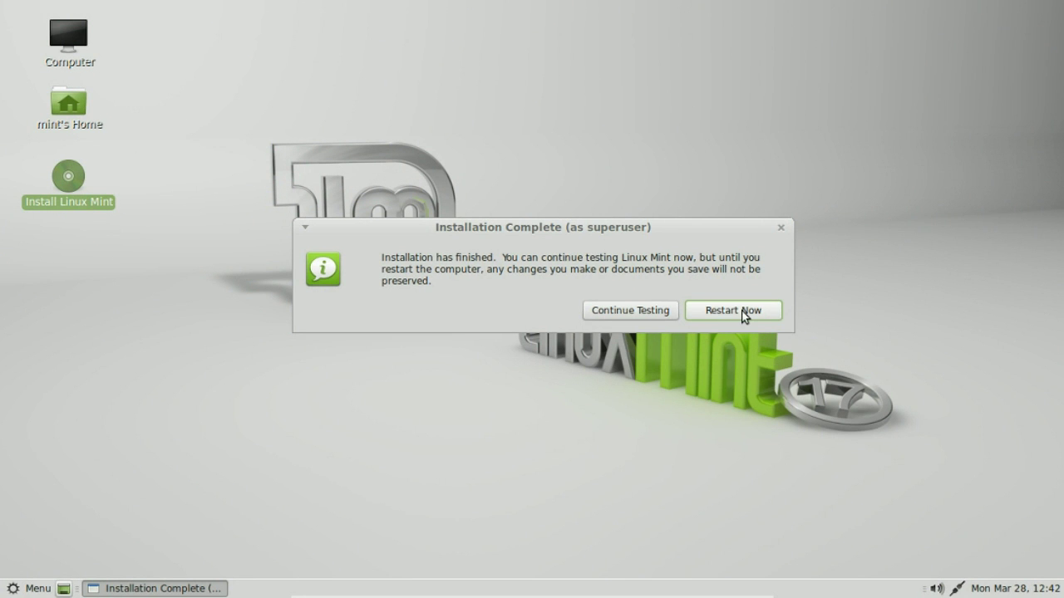
pyautogui.click(742, 312)
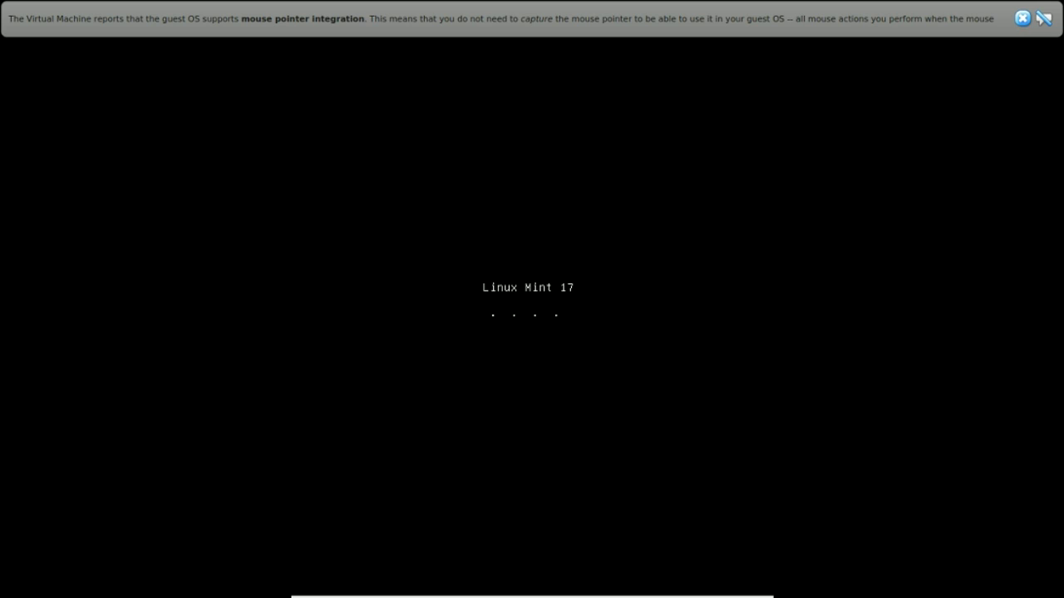
pyautogui.click(1038, 16)
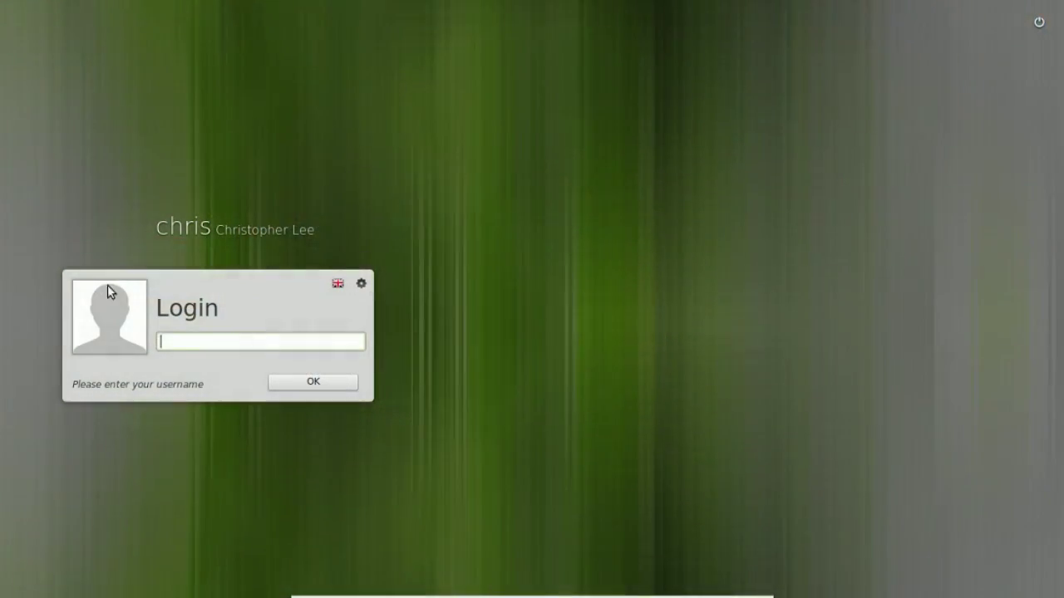
# Step: Select the newly created user at the login screen and log in with the account password
pyautogui.click(193, 232)
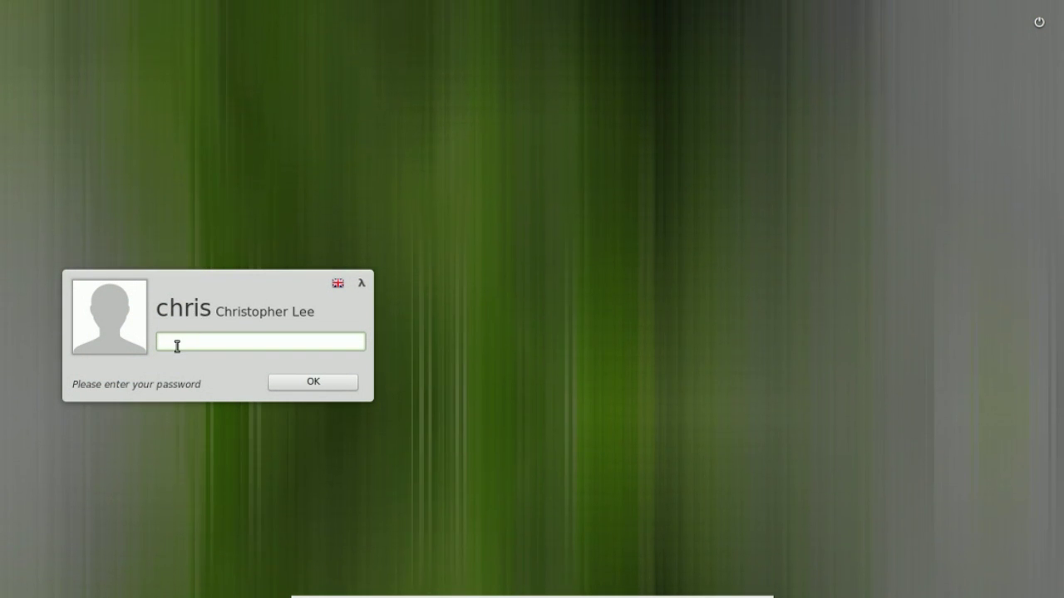
pyautogui.write('••')
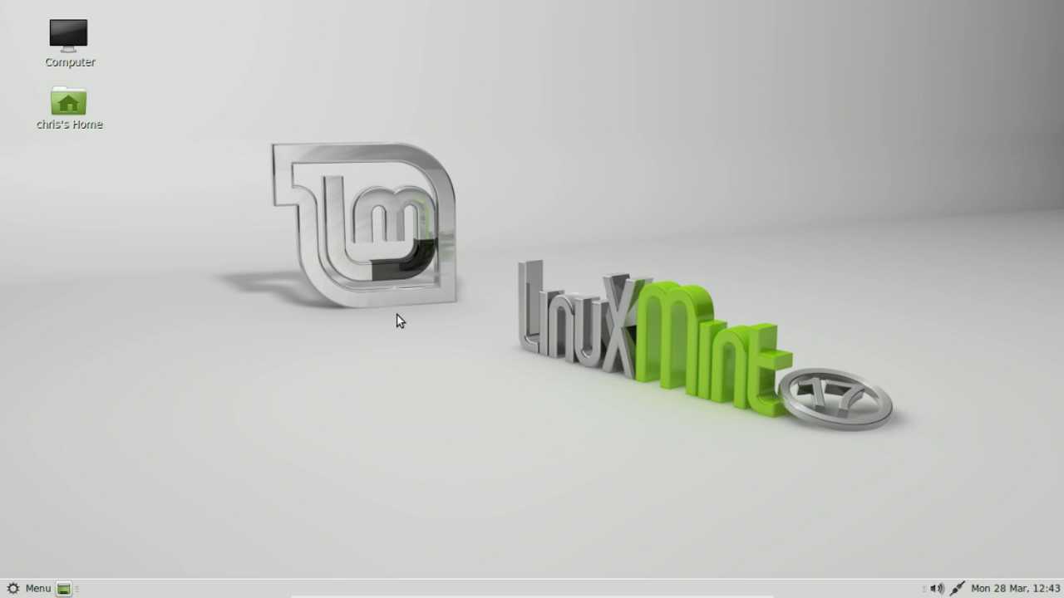
# Step: Close the Linux Mint Welcome Screen on the newly installed desktop
pyautogui.click(33, 589)
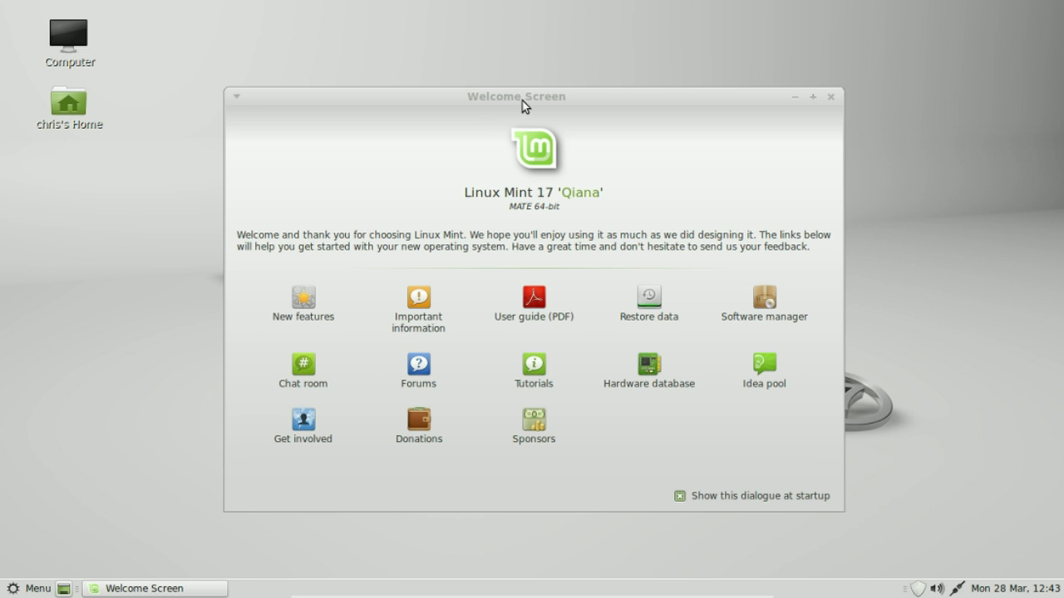
pyautogui.moveTo(523, 98); pyautogui.dragTo(664, 60)
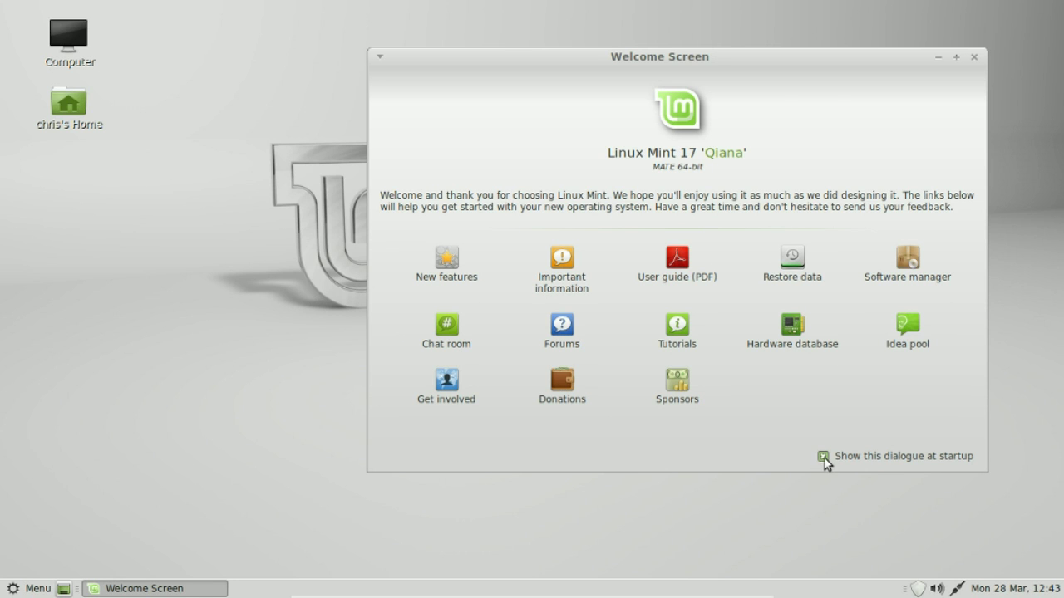
pyautogui.click(974, 56)
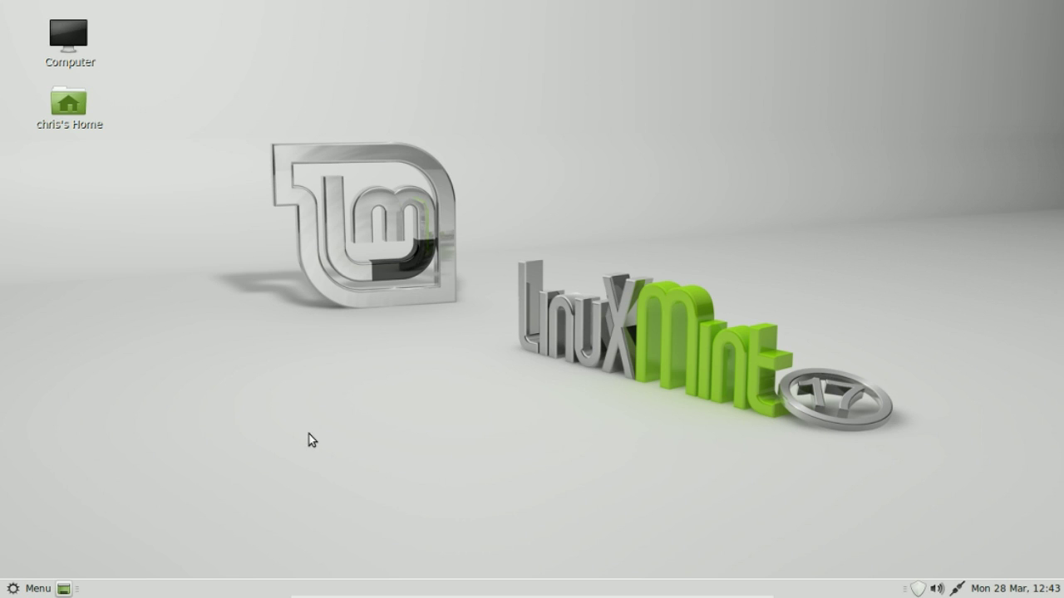
# Step: Open the Home Folder to look over its default folders, and close the file manager window
pyautogui.click(40, 589)
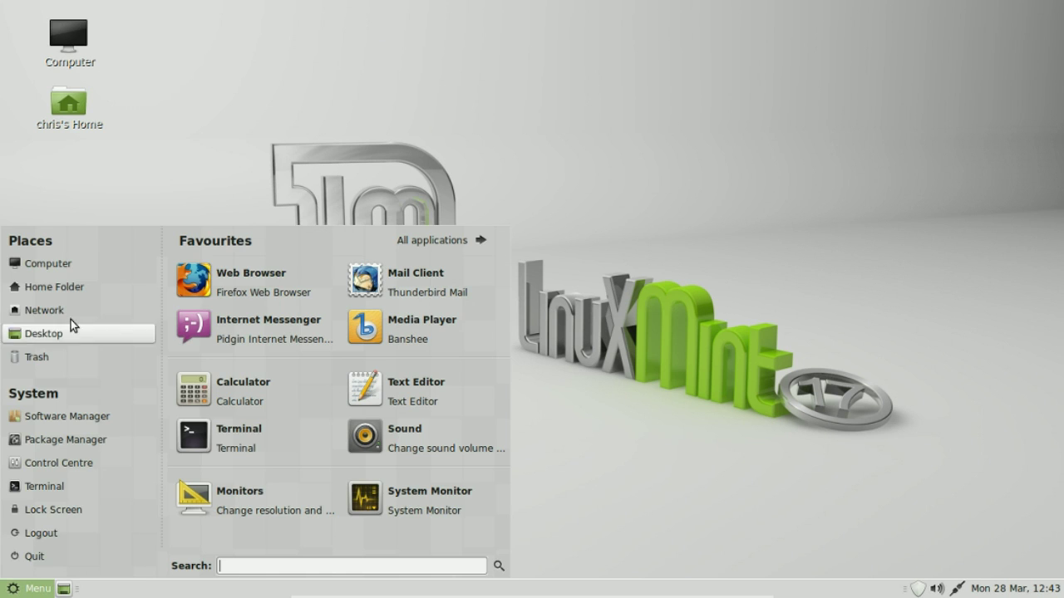
pyautogui.click(67, 289)
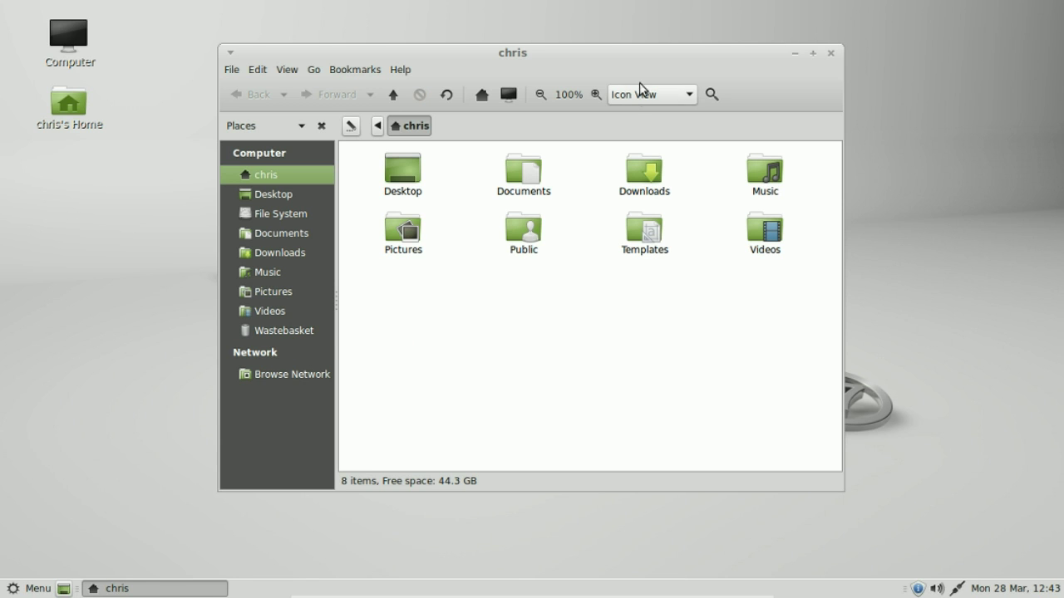
pyautogui.moveTo(619, 65); pyautogui.dragTo(673, 46)
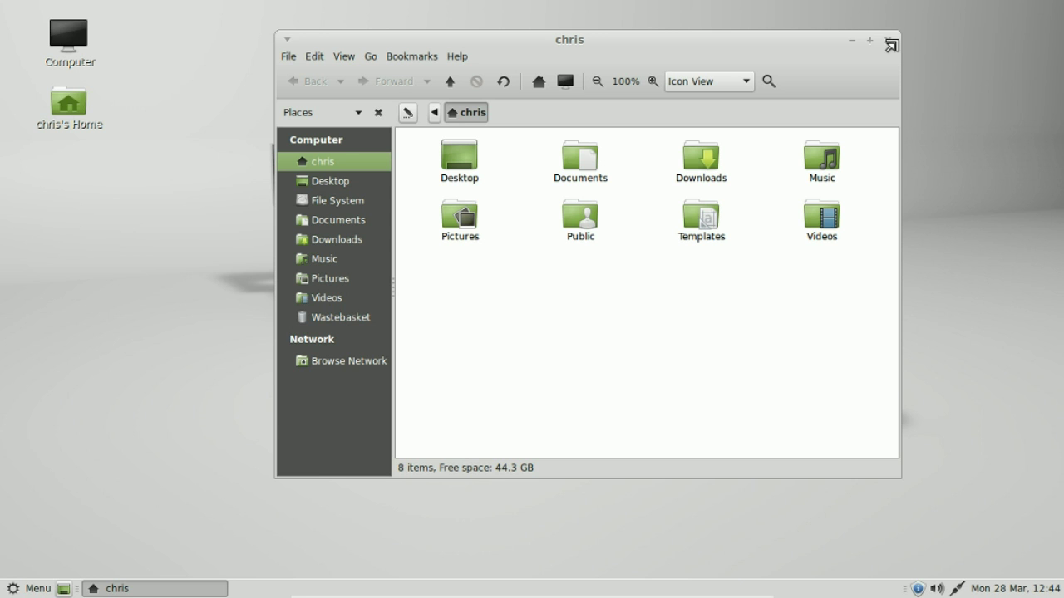
pyautogui.click(889, 41)
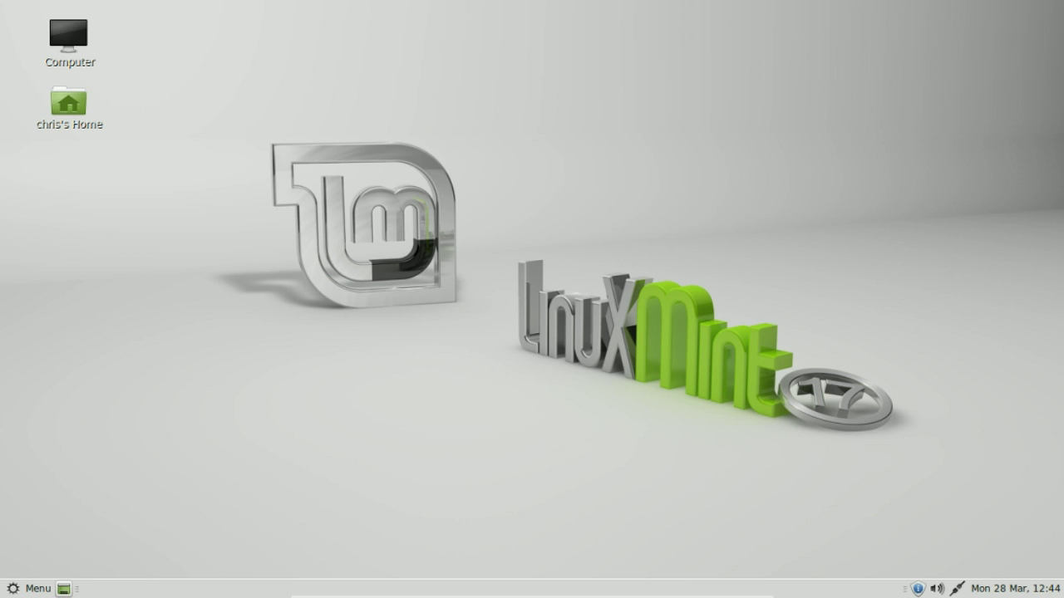